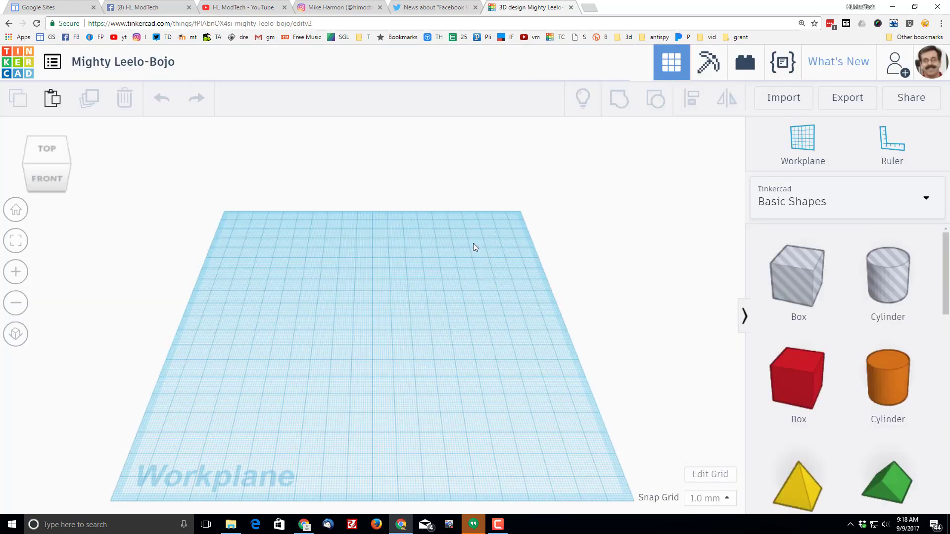
# Retitle the design from 'Mighty Leelo-Bojo' to 'kc mdh 2017'
pyautogui.click(101, 61)
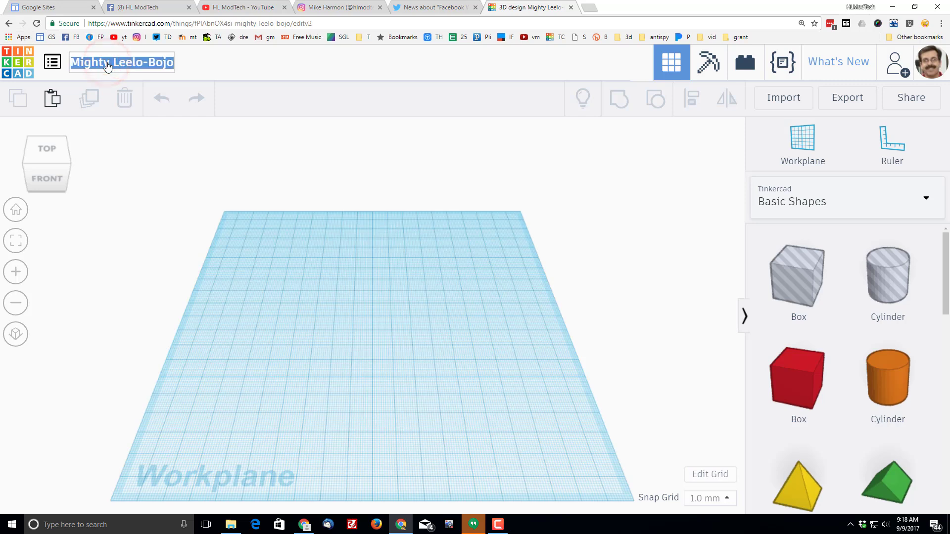
pyautogui.write('kc mdh')
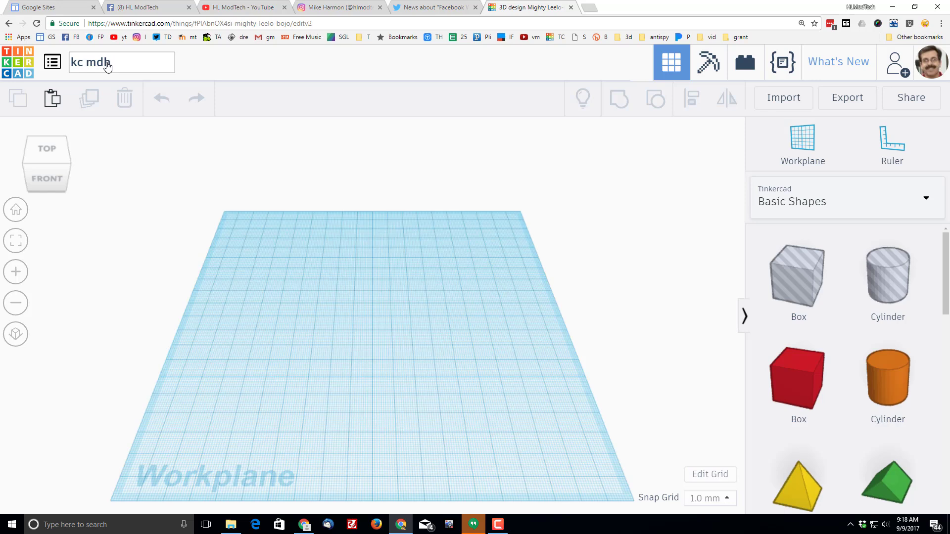
pyautogui.write(' 2017')
pyautogui.press('Return')
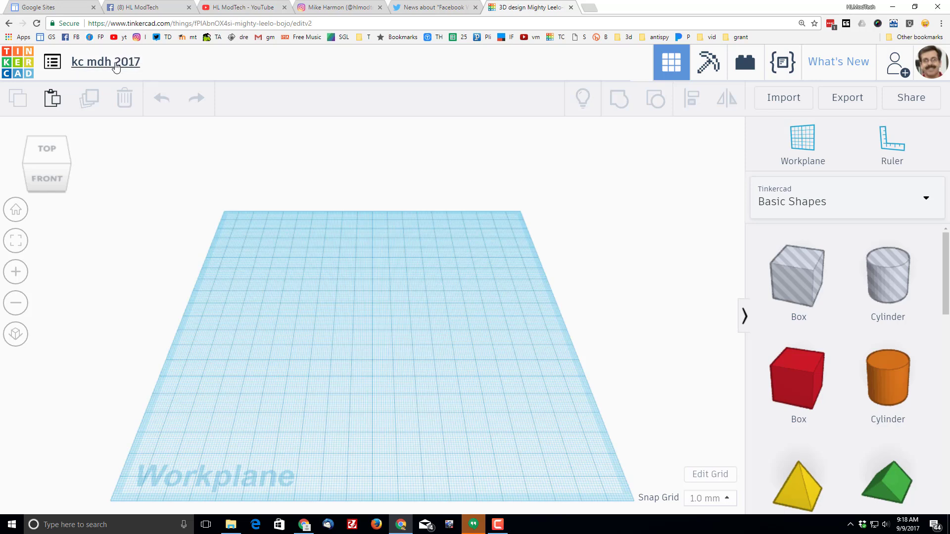
# Place a box on the workplane and size it to 70 mm wide, 25 mm deep, 2 mm tall
pyautogui.moveTo(787, 394); pyautogui.dragTo(359, 334)
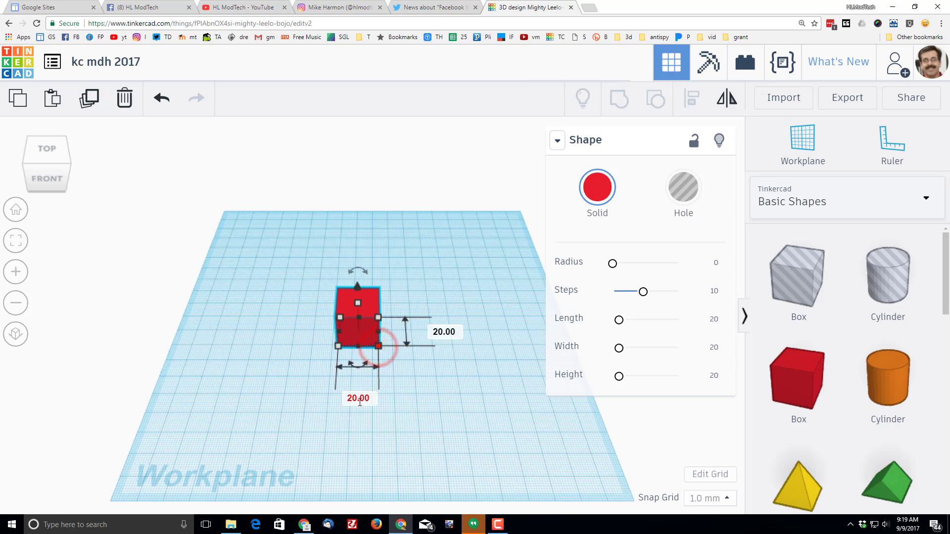
pyautogui.click(358, 401)
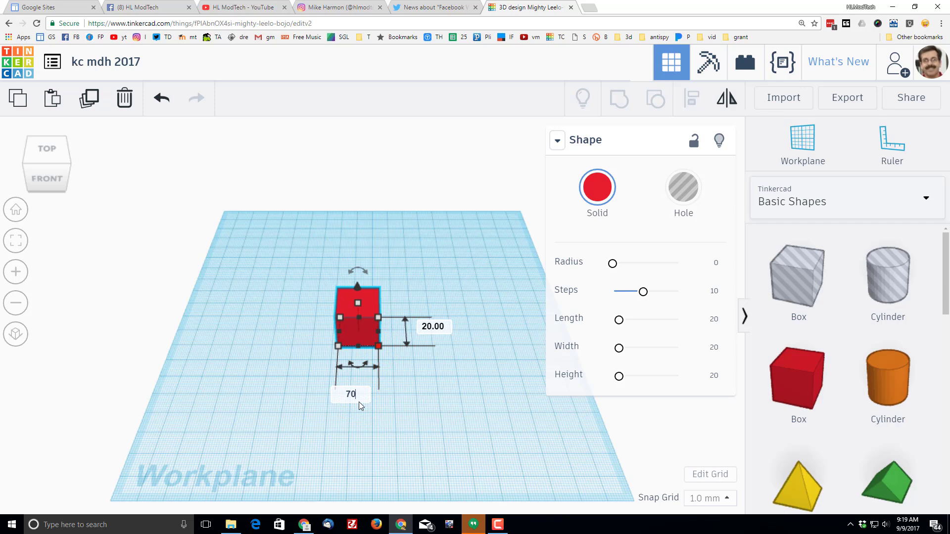
pyautogui.press('Return')
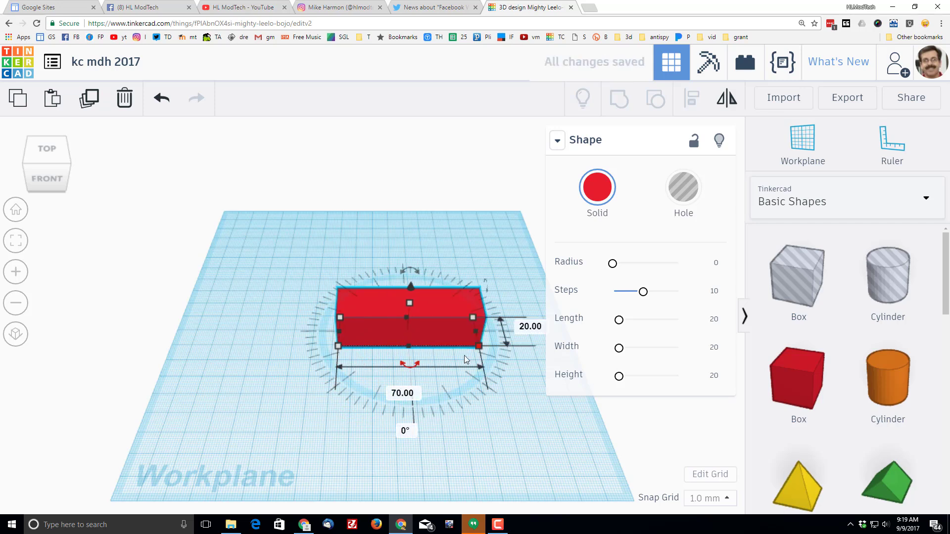
pyautogui.click(525, 329)
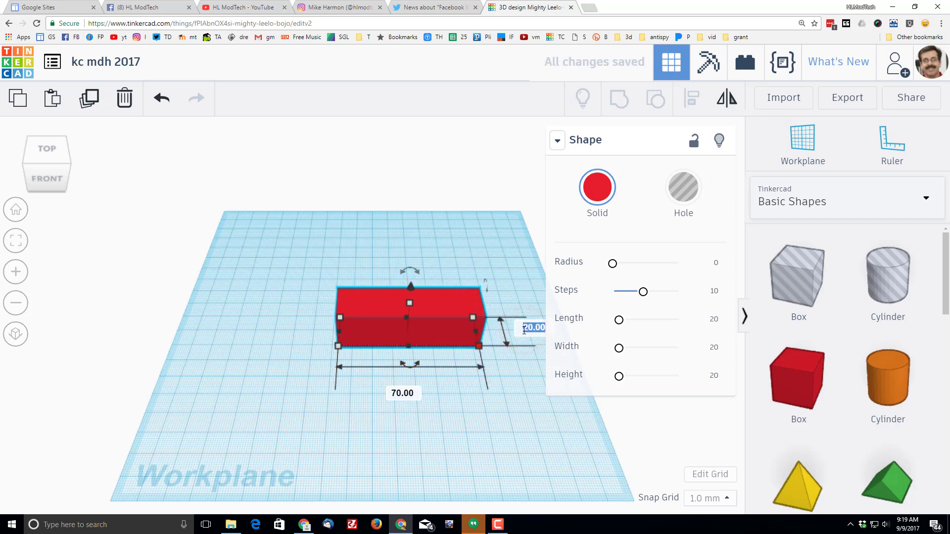
pyautogui.write('25')
pyautogui.press('Return')
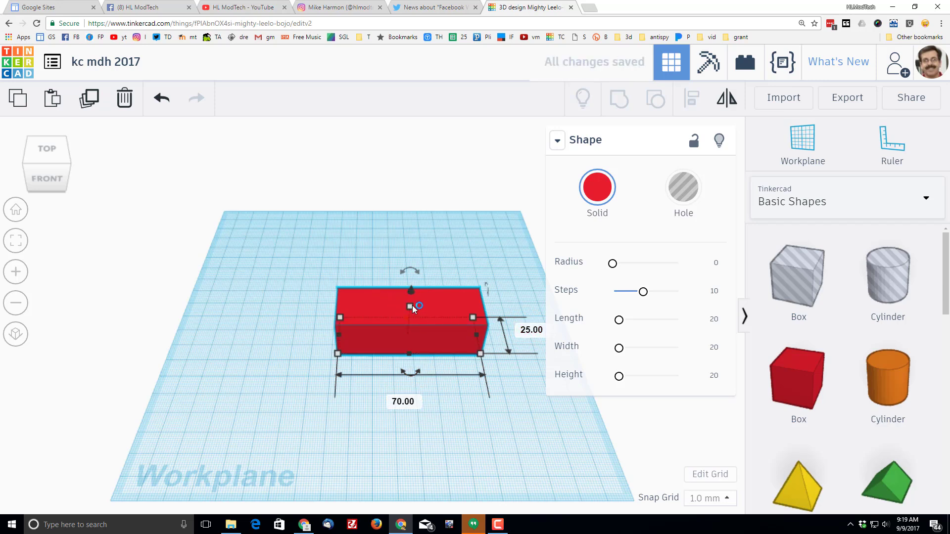
pyautogui.click(409, 305)
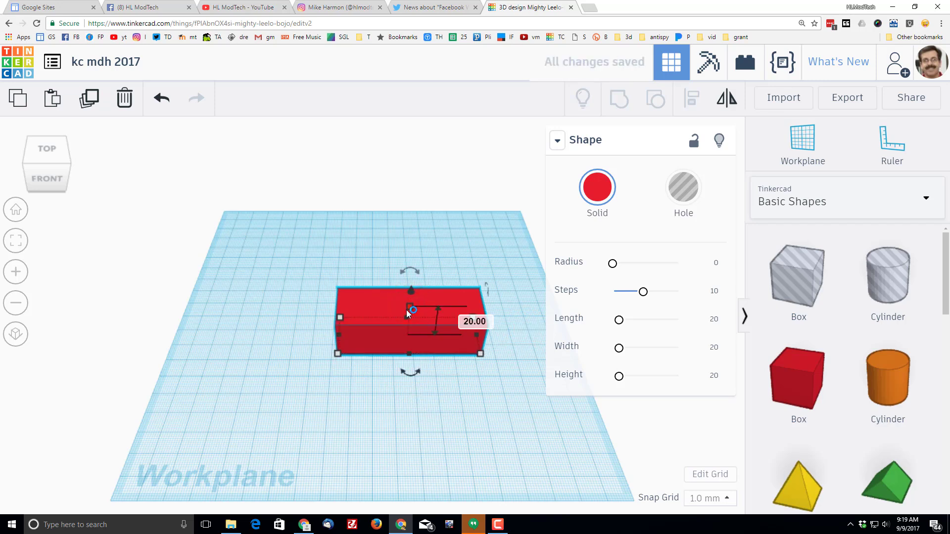
pyautogui.click(483, 319)
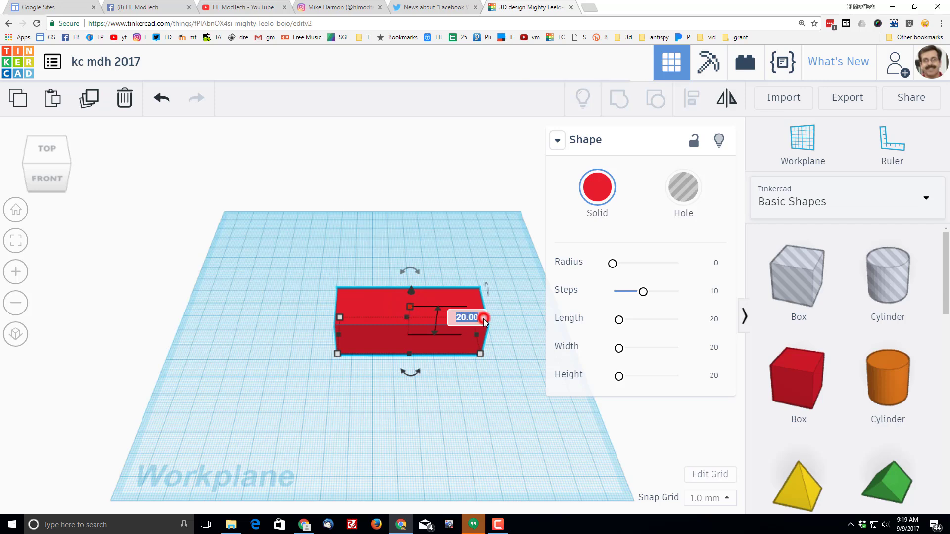
pyautogui.press('Return')
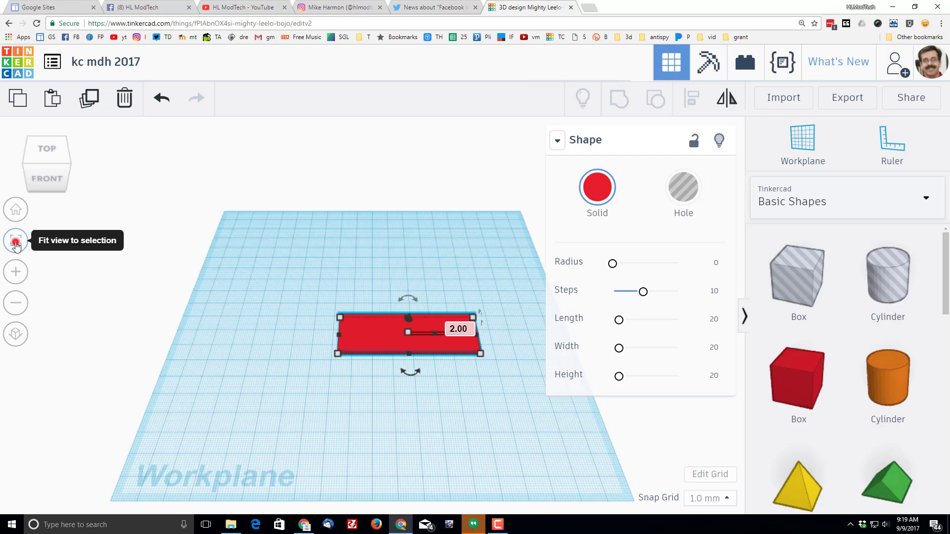
# Fit the view to the plate, deselect it, and switch to the top view
pyautogui.click(16, 243)
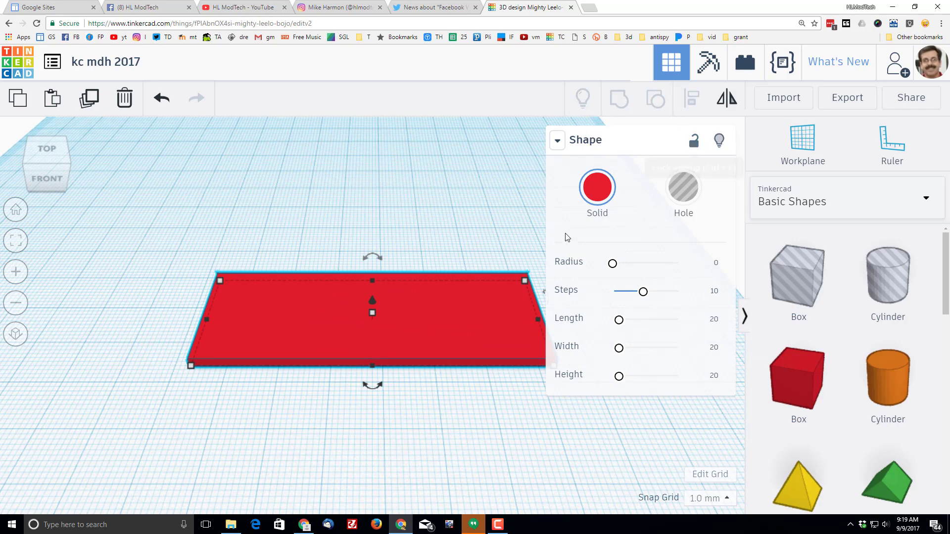
pyautogui.click(429, 268)
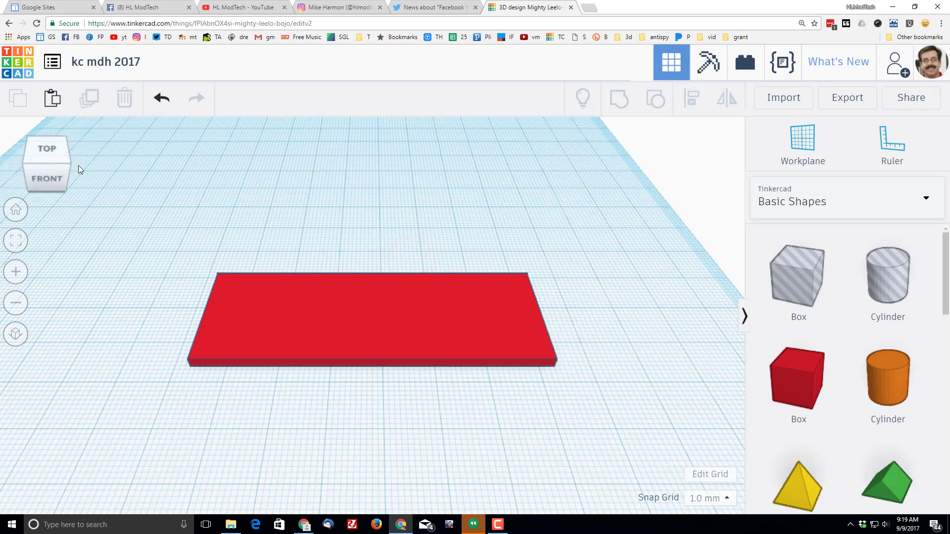
pyautogui.click(51, 148)
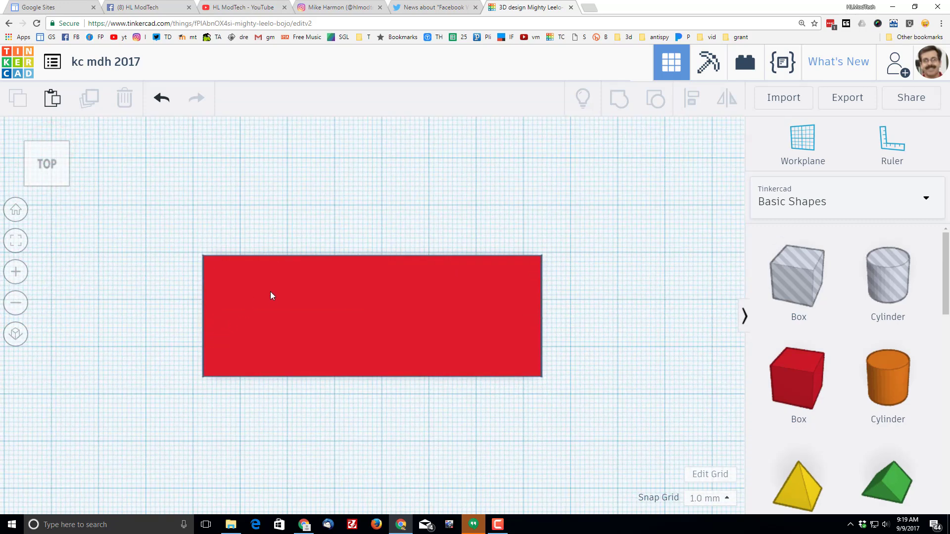
# Add a hole cylinder near the plate's left end and resize it to 5 × 5 mm
pyautogui.click(890, 282)
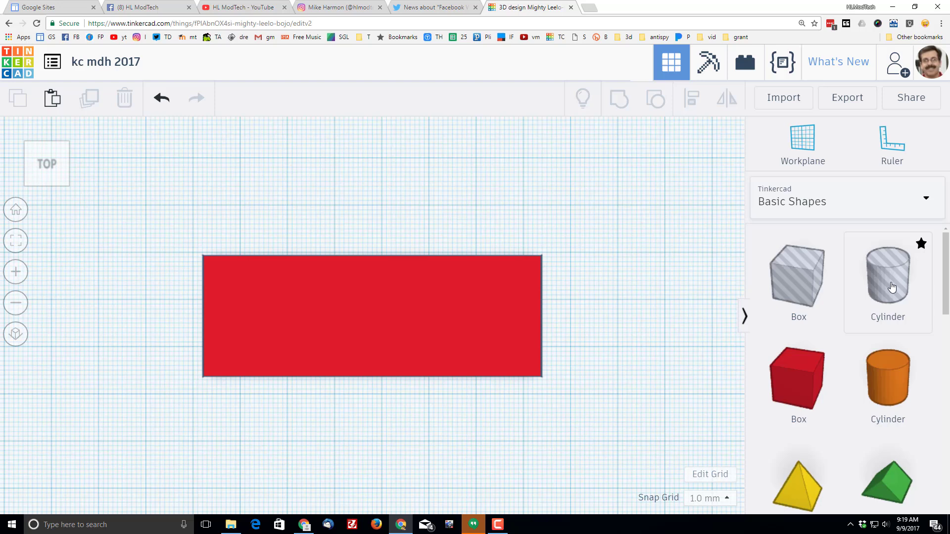
pyautogui.click(528, 214)
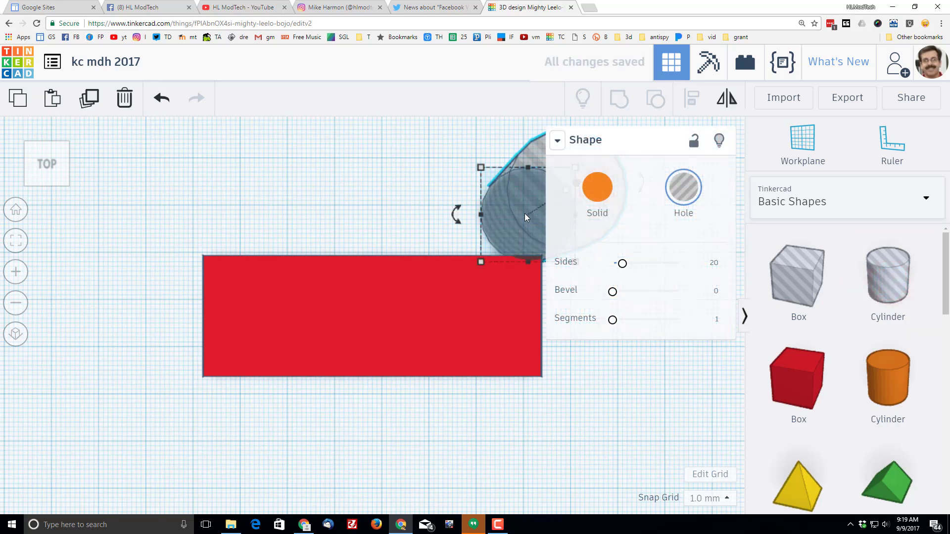
pyautogui.moveTo(513, 219); pyautogui.dragTo(349, 228)
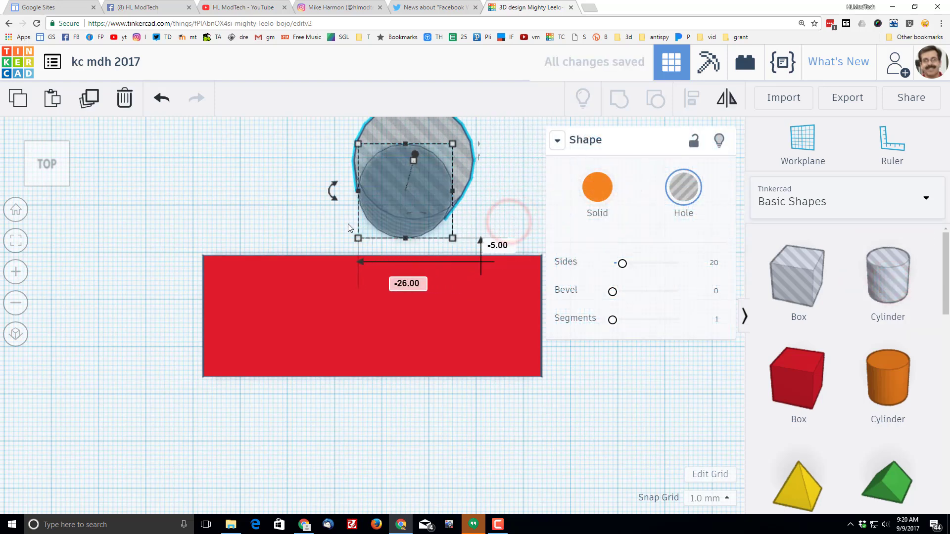
pyautogui.click(359, 237)
pyautogui.click(277, 188)
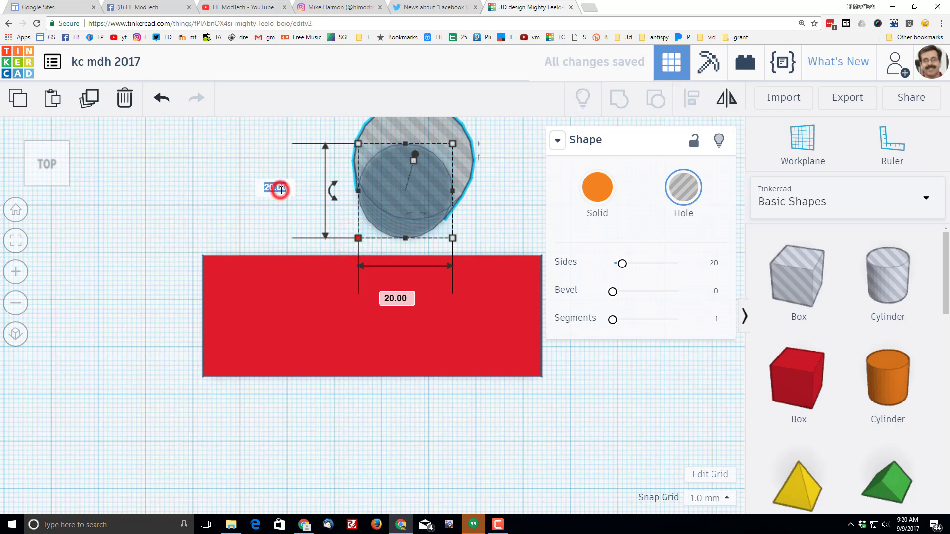
pyautogui.write('5')
pyautogui.press('Return')
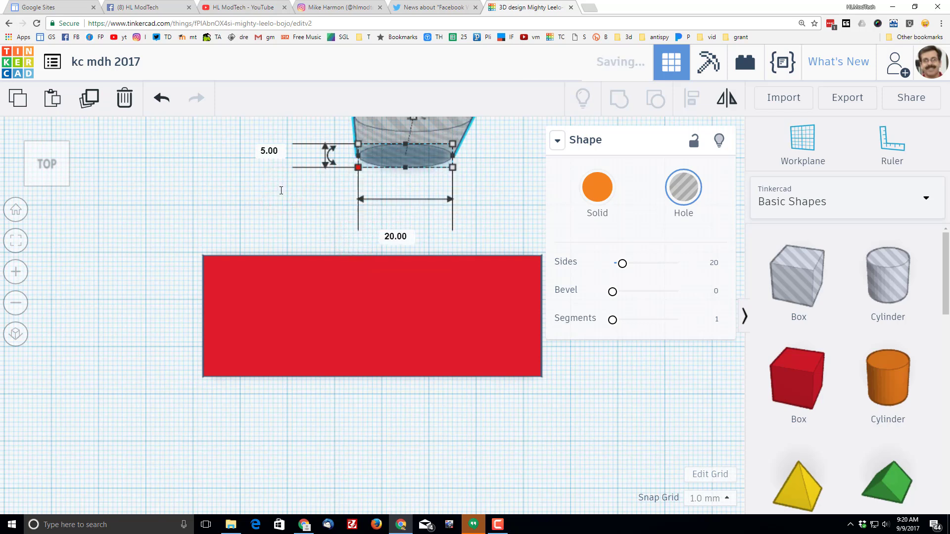
pyautogui.click(395, 236)
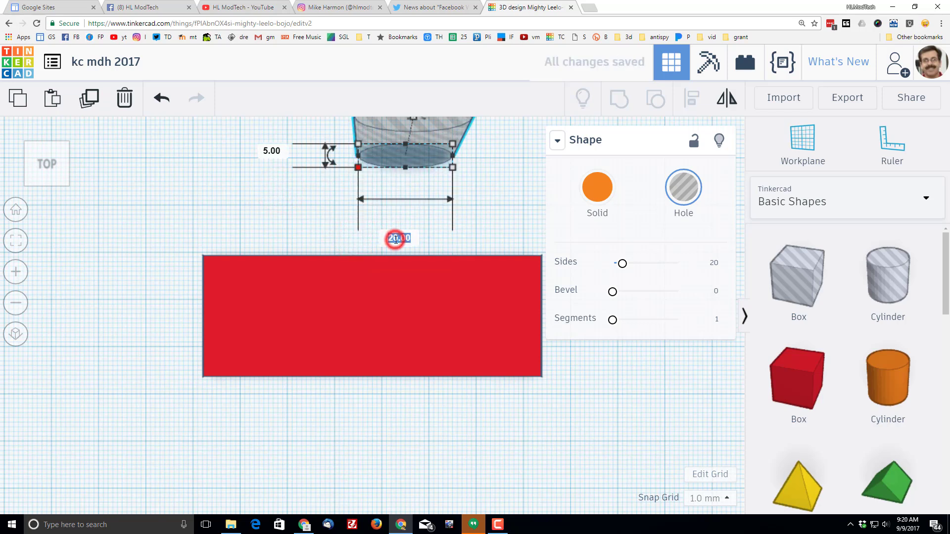
pyautogui.write('5')
pyautogui.press('Return')
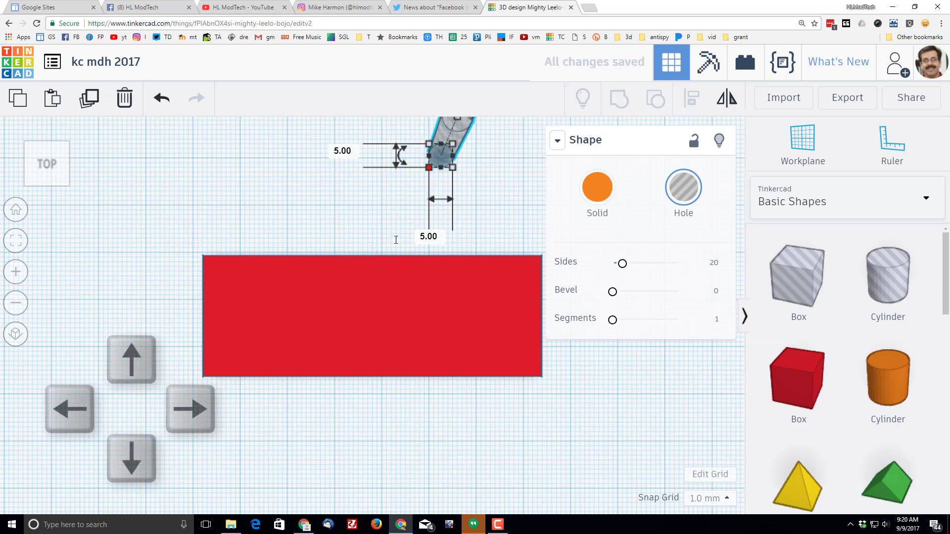
# Nudge the hole onto the plate's top-left corner and set its 20 mm size to 4 mm
pyautogui.press('Left')
pyautogui.press('Left')
pyautogui.press('Left')
pyautogui.press('Left')
pyautogui.press('Left')
pyautogui.press('Left')
pyautogui.press('Left')
pyautogui.press('Left')
pyautogui.press('Left')
pyautogui.press('Left')
pyautogui.press('Left')
pyautogui.press('Left')
pyautogui.press('Left')
pyautogui.press('Left')
pyautogui.press('Left')
pyautogui.press('Left')
pyautogui.press('Left')
pyautogui.press('Left')
pyautogui.press('Left')
pyautogui.press('Left')
pyautogui.press('Left')
pyautogui.press('Left')
pyautogui.press('Left')
pyautogui.press('Left')
pyautogui.press('Left')
pyautogui.press('Left')
pyautogui.press('Left')
pyautogui.press('Left')
pyautogui.press('Left')
pyautogui.press('Left')
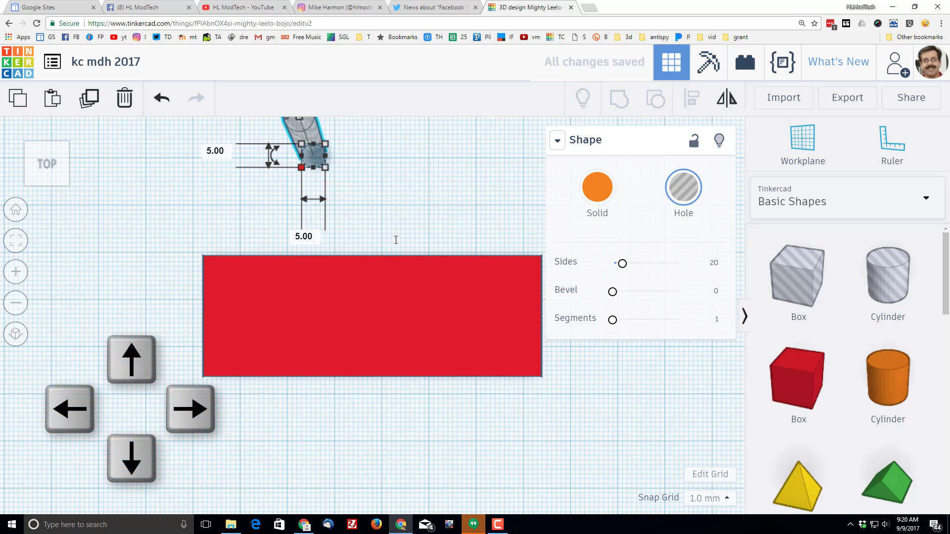
pyautogui.press('Down')
pyautogui.press('Down')
pyautogui.press('Down')
pyautogui.press('Down')
pyautogui.press('Down')
pyautogui.press('Down')
pyautogui.press('Down')
pyautogui.press('Down')
pyautogui.press('Down')
pyautogui.press('Down')
pyautogui.press('Down')
pyautogui.press('Down')
pyautogui.press('Down')
pyautogui.press('Down')
pyautogui.press('Down')
pyautogui.press('Down')
pyautogui.press('Down')
pyautogui.press('Down')
pyautogui.press('Down')
pyautogui.press('Down')
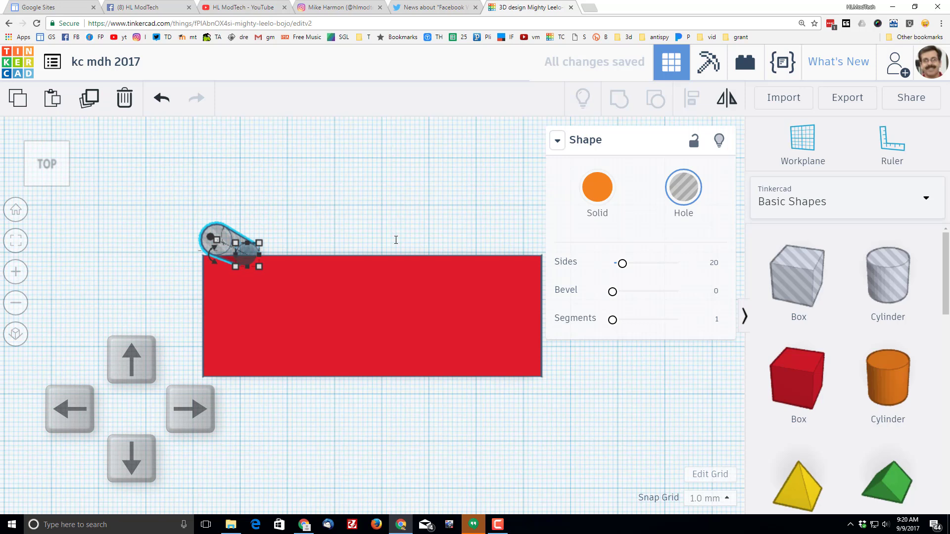
pyautogui.press('Down')
pyautogui.press('Down')
pyautogui.press('Down')
pyautogui.press('Down')
pyautogui.press('Left')
pyautogui.press('Left')
pyautogui.press('Left')
pyautogui.press('Left')
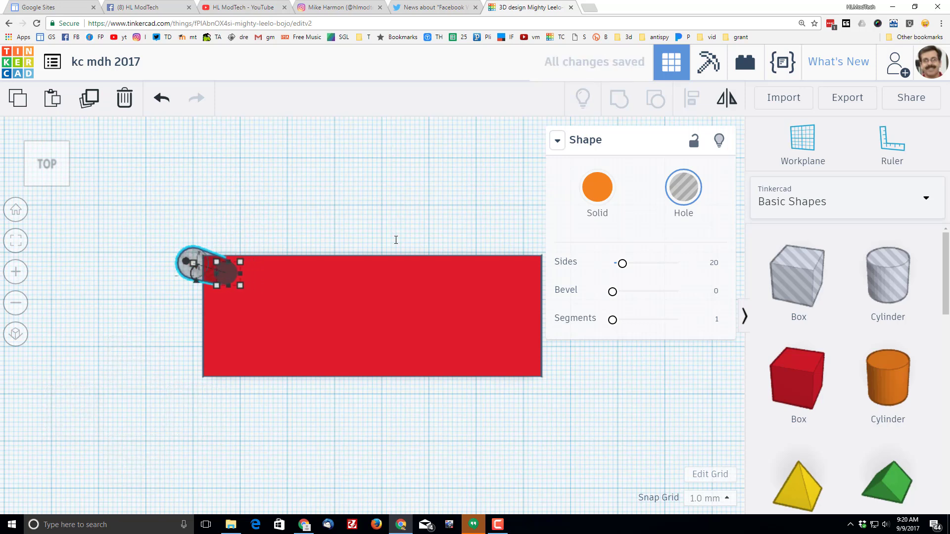
pyautogui.press('Left')
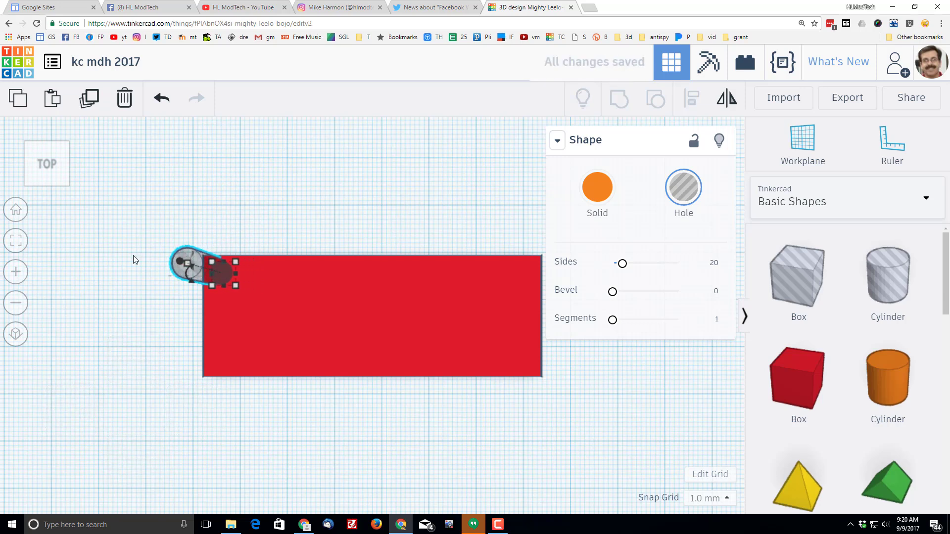
pyautogui.moveTo(187, 265)
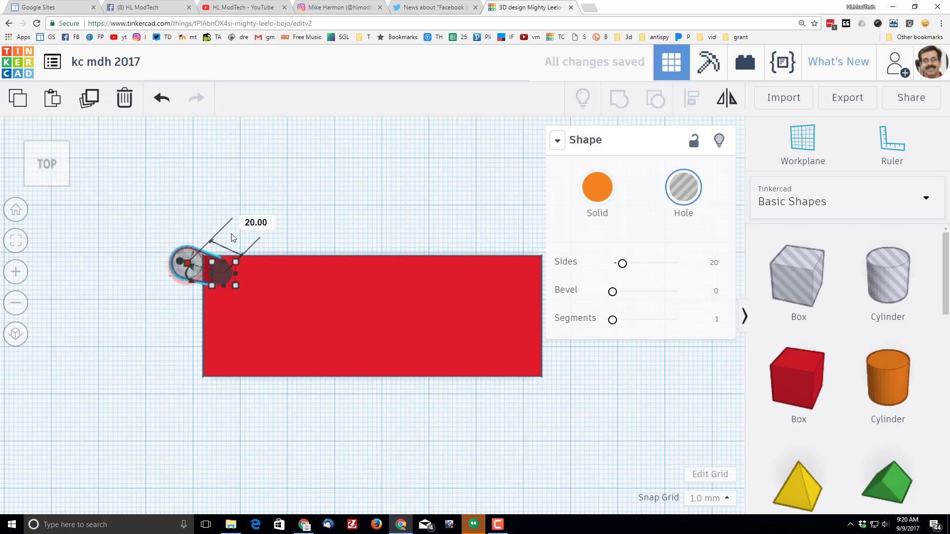
pyautogui.click(248, 222)
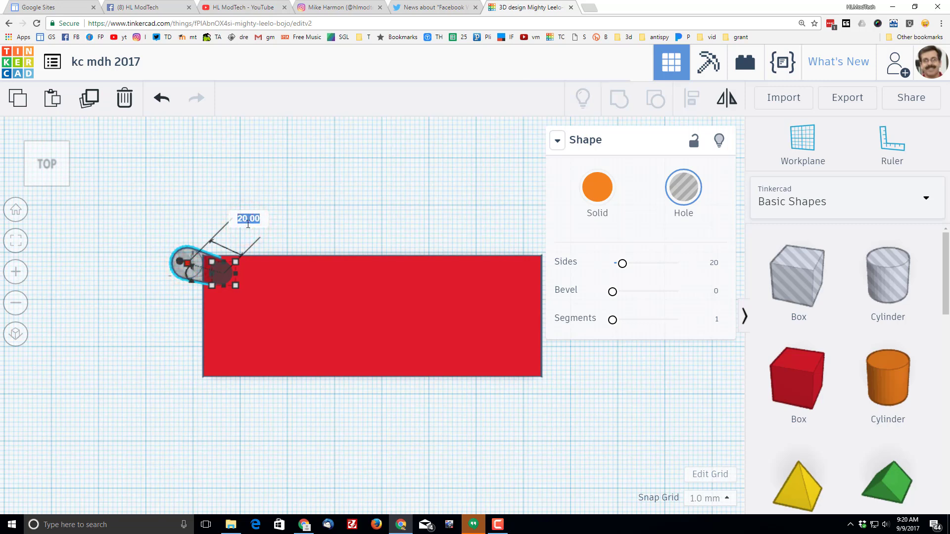
pyautogui.write('4')
pyautogui.press('Return')
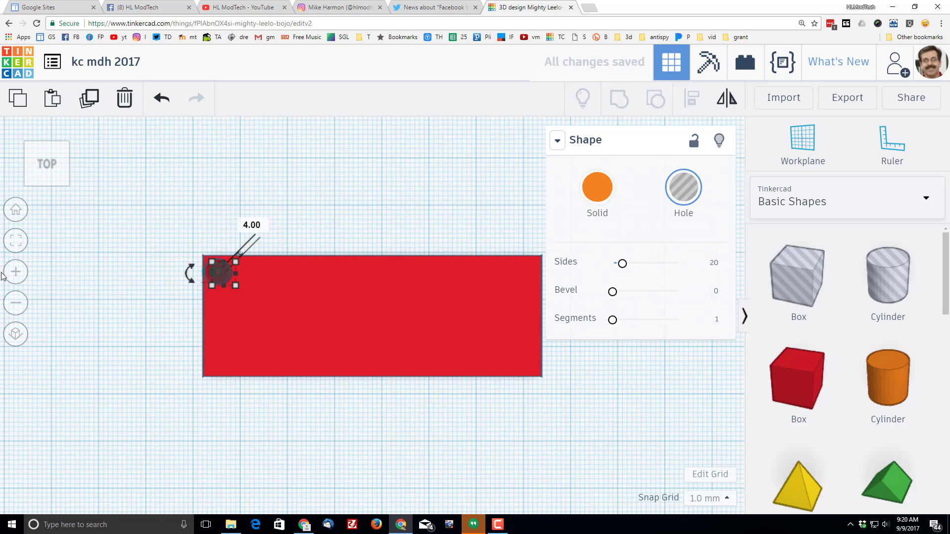
# Select the plate and corner hole together and group them into one shape
pyautogui.click(42, 184)
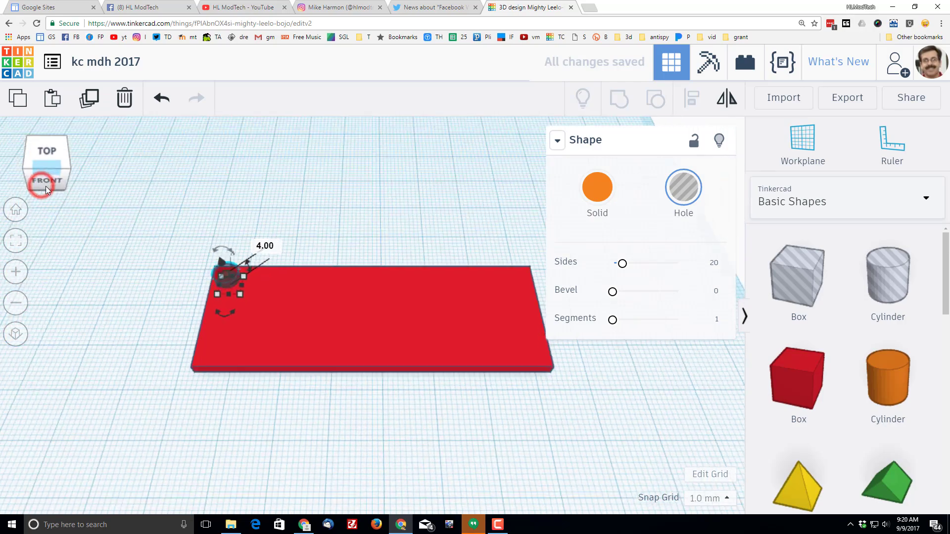
pyautogui.click(179, 275)
pyautogui.moveTo(154, 327); pyautogui.dragTo(194, 305, button='right')
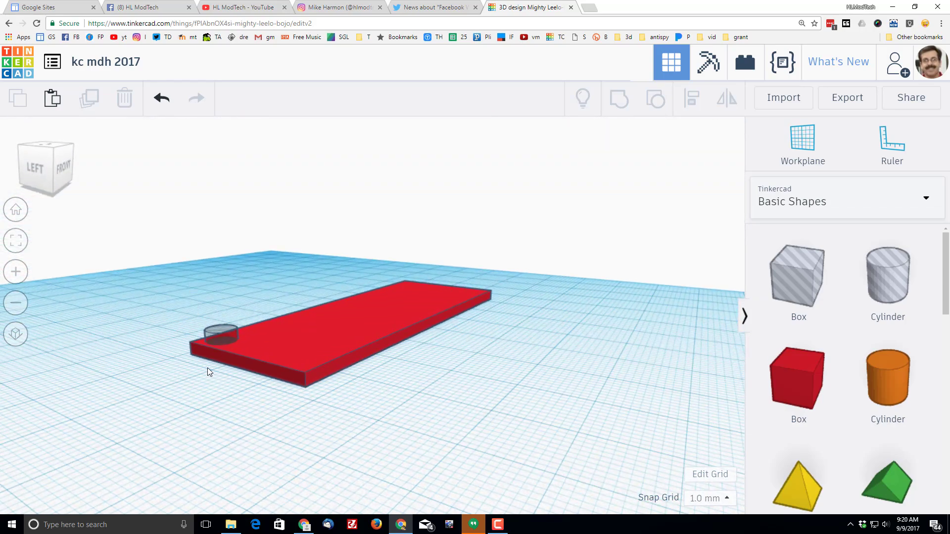
pyautogui.moveTo(161, 308); pyautogui.dragTo(250, 393)
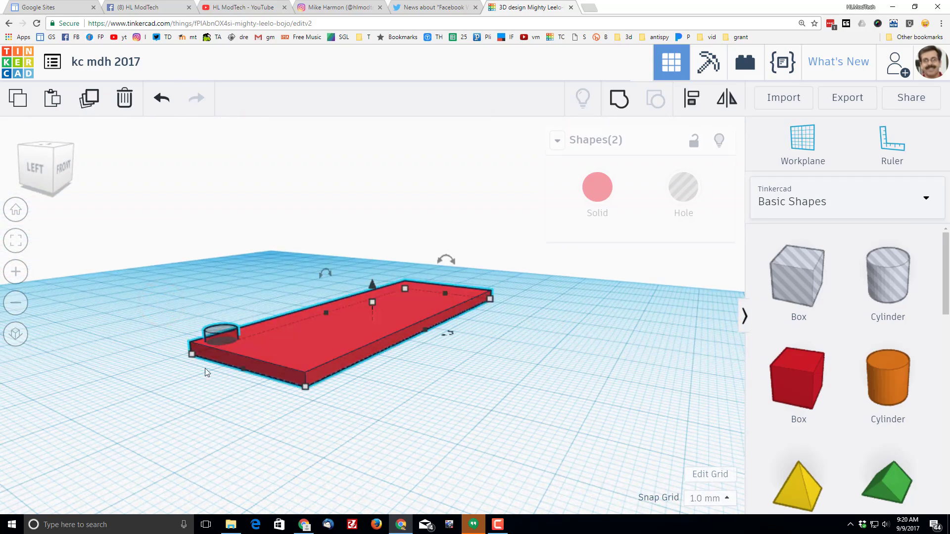
pyautogui.moveTo(147, 298); pyautogui.dragTo(248, 385)
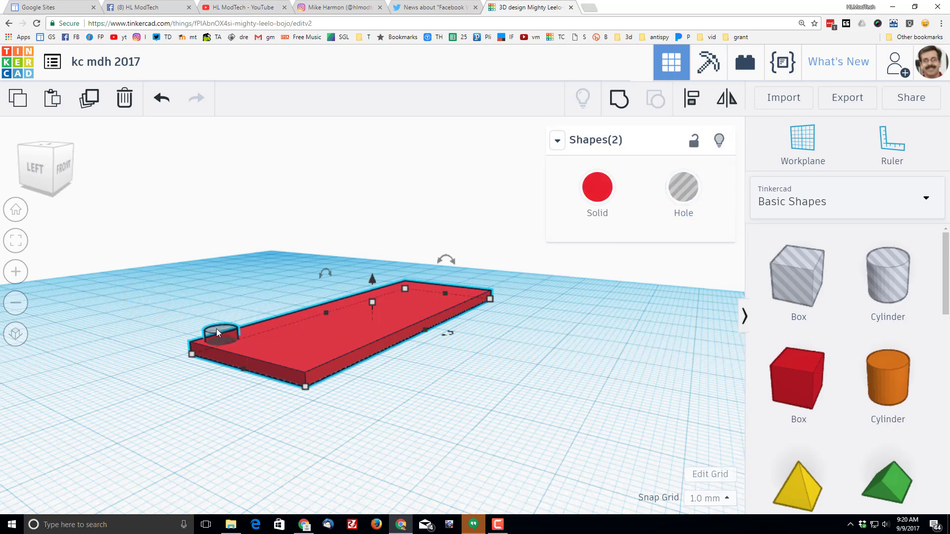
pyautogui.click(619, 99)
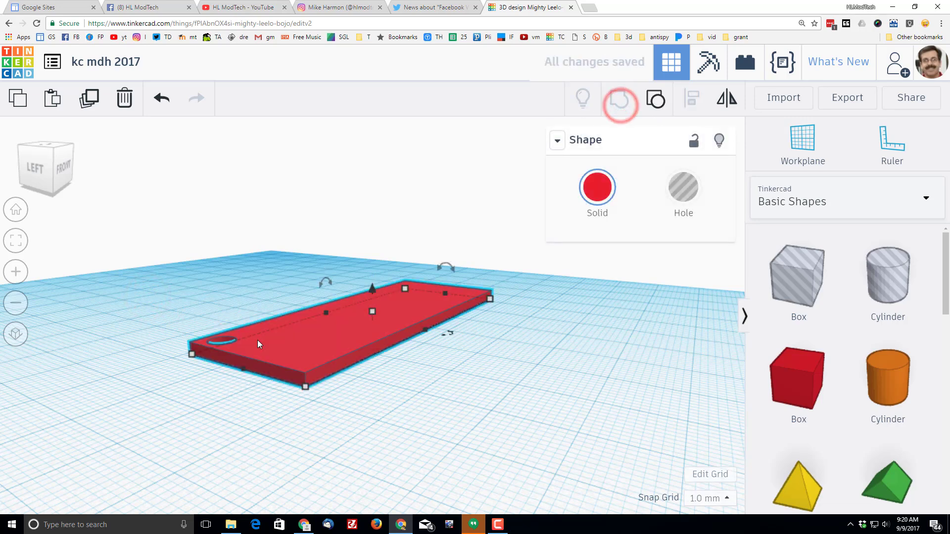
pyautogui.click(45, 150)
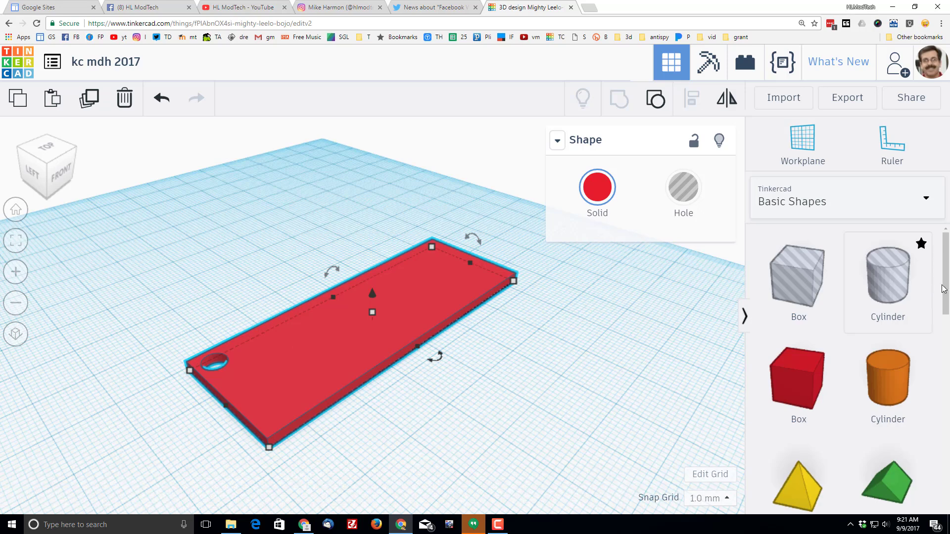
# Place a Text shape on the workplane and set its height to 1.5 mm
pyautogui.moveTo(943, 283); pyautogui.dragTo(925, 318)
pyautogui.scroll(-2, 925, 321)
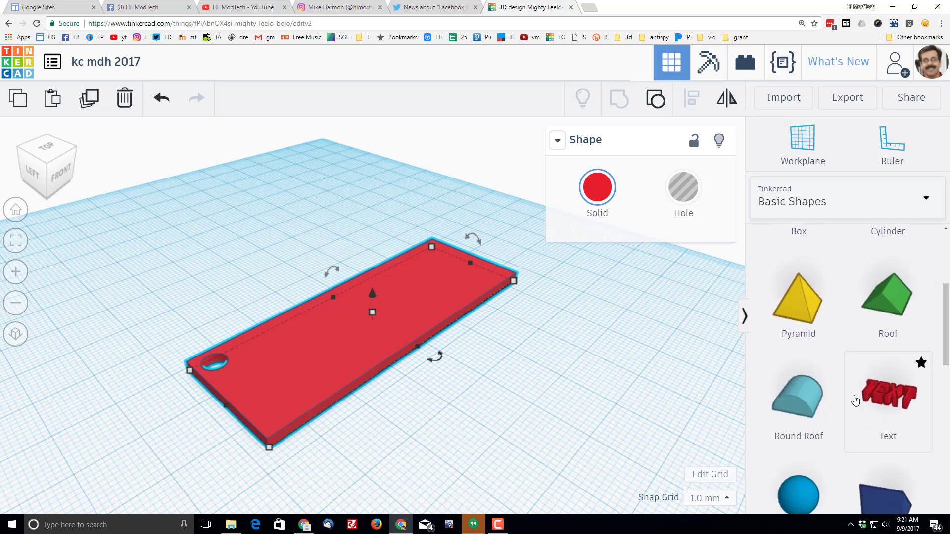
pyautogui.moveTo(868, 395); pyautogui.dragTo(496, 375)
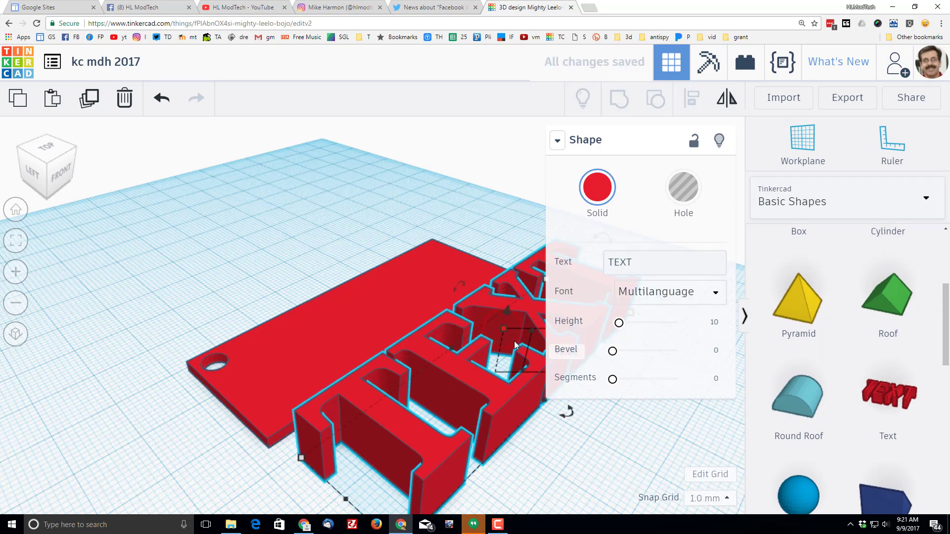
pyautogui.scroll(-2, 457, 353)
pyautogui.click(511, 339)
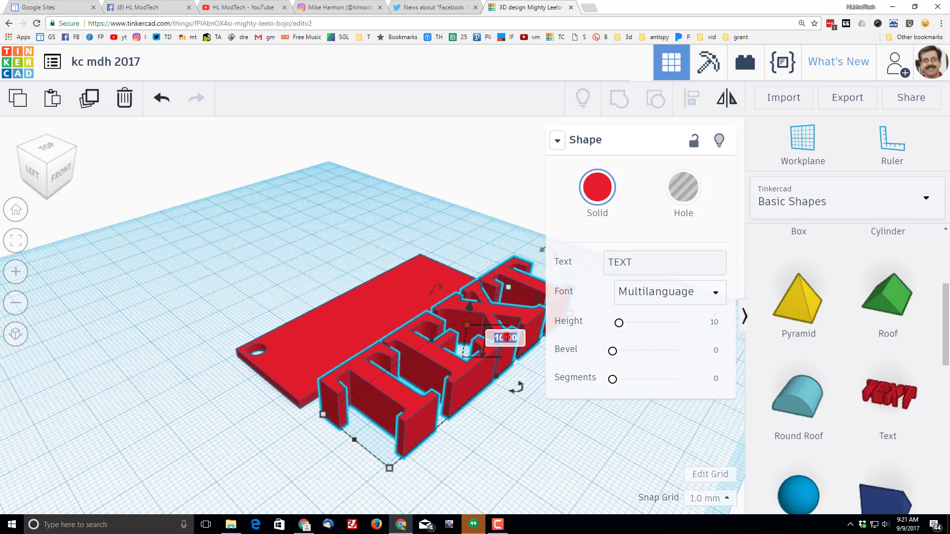
pyautogui.write('1.5')
pyautogui.press('Return')
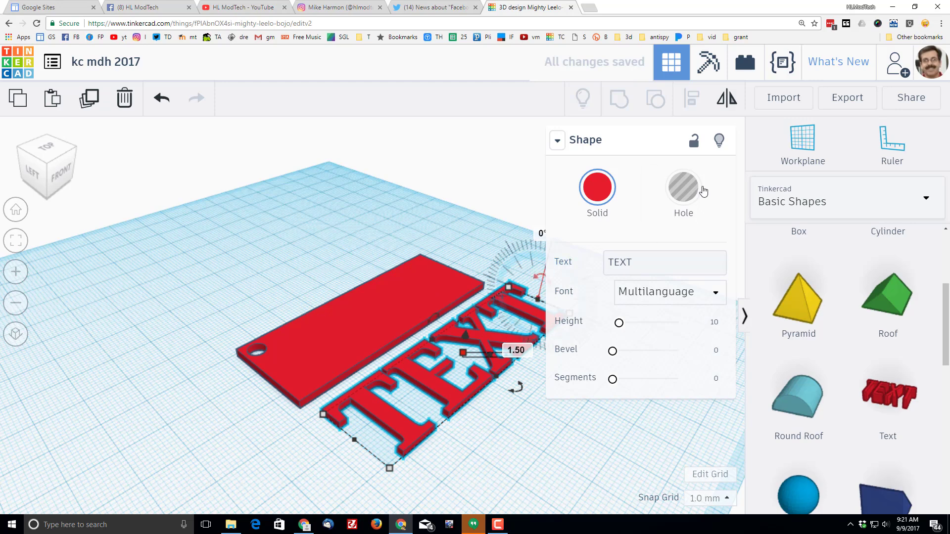
# Make the text a hole and change its wording from TEXT to 1K
pyautogui.click(684, 187)
pyautogui.click(639, 266)
pyautogui.doubleClick(639, 266)
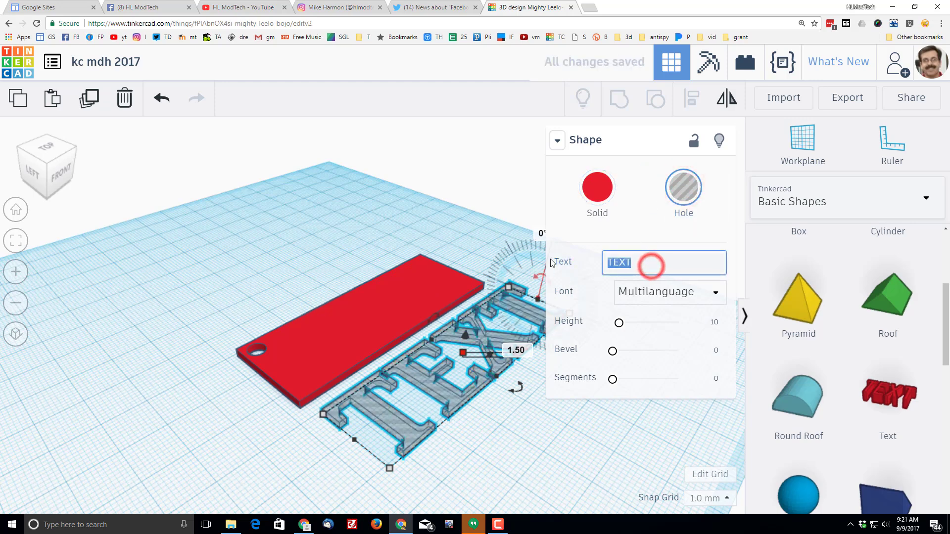
pyautogui.write('1K')
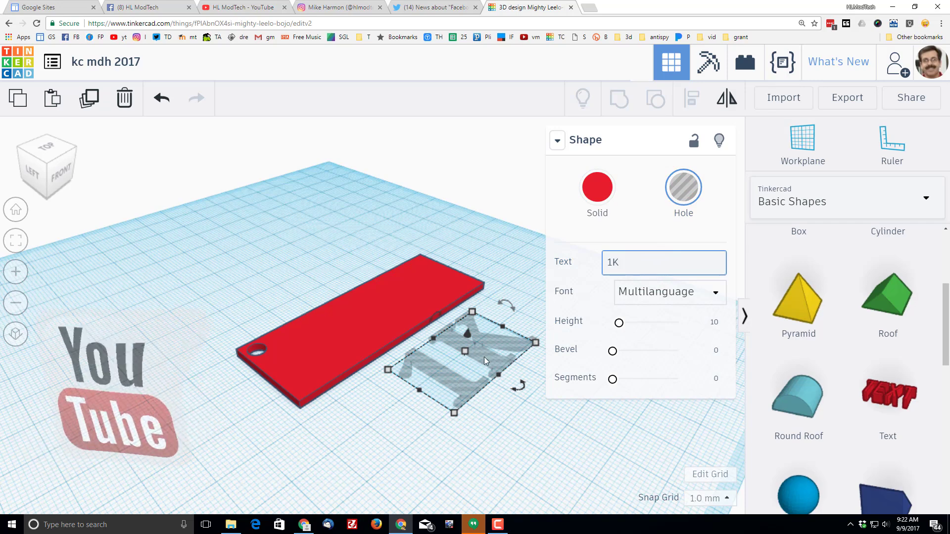
pyautogui.moveTo(488, 429); pyautogui.dragTo(377, 402, button='right')
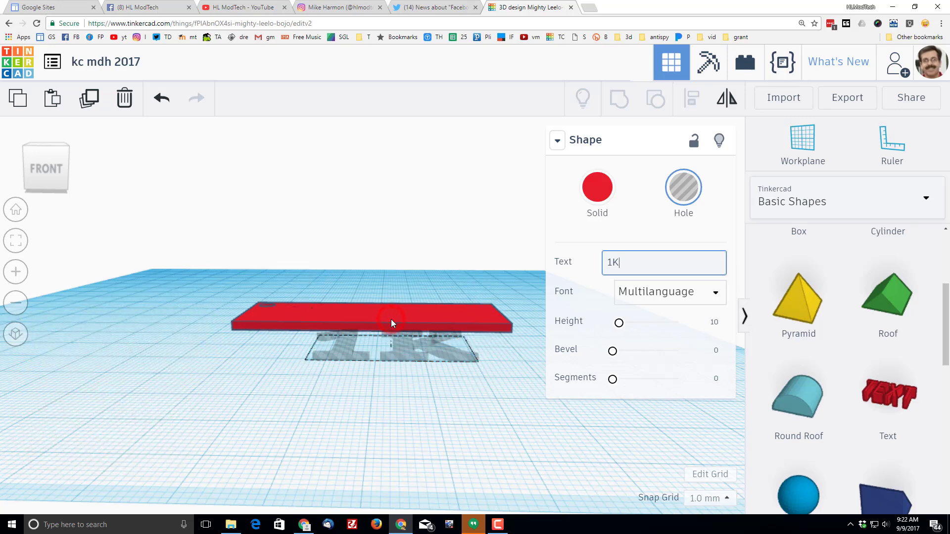
# Set the snap grid to 0.5 mm and nudge the 1K text onto the plate's left half
pyautogui.click(728, 499)
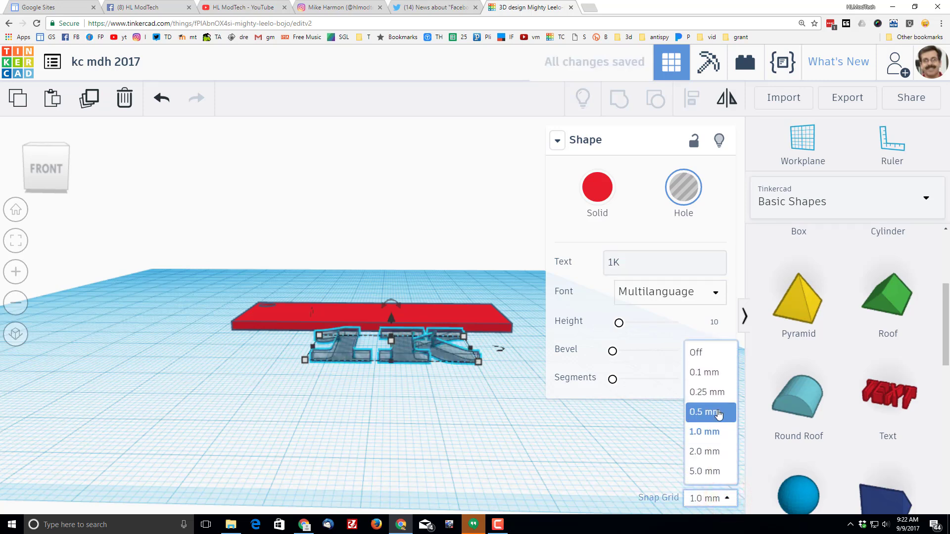
pyautogui.click(713, 412)
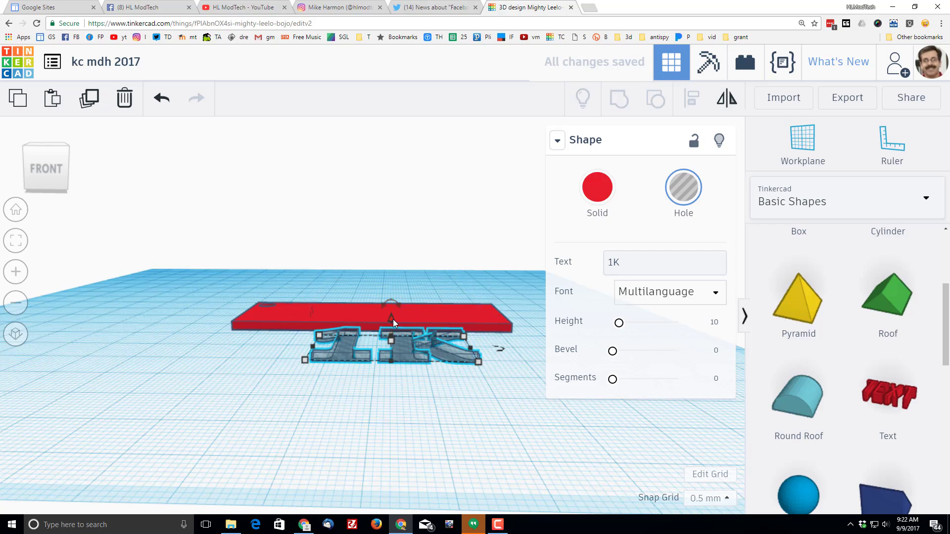
pyautogui.press('Up')
pyautogui.press('Right')
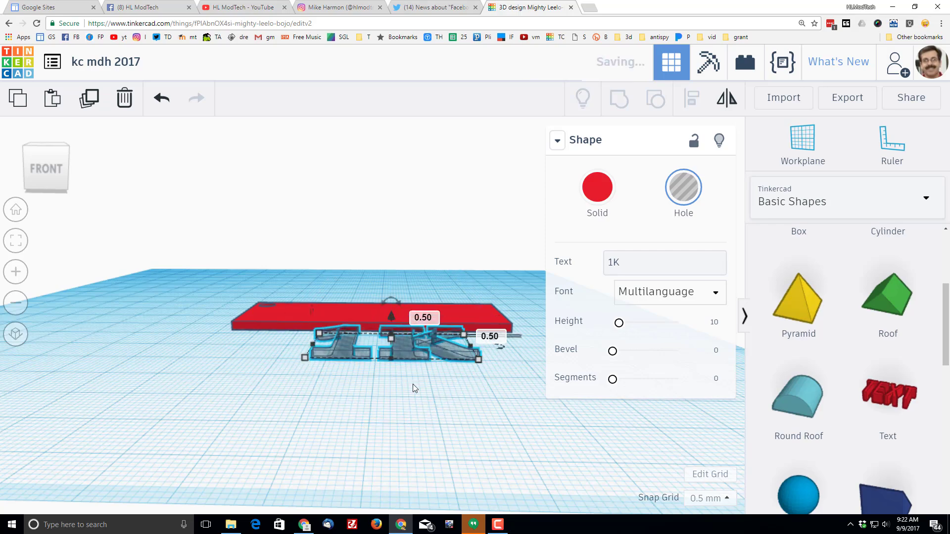
pyautogui.moveTo(409, 376); pyautogui.dragTo(432, 452, button='right')
pyautogui.press('Up')
pyautogui.press('Up')
pyautogui.press('Up')
pyautogui.press('Up')
pyautogui.press('Up')
pyautogui.press('Up')
pyautogui.press('Up')
pyautogui.press('Up')
pyautogui.press('Up')
pyautogui.press('Up')
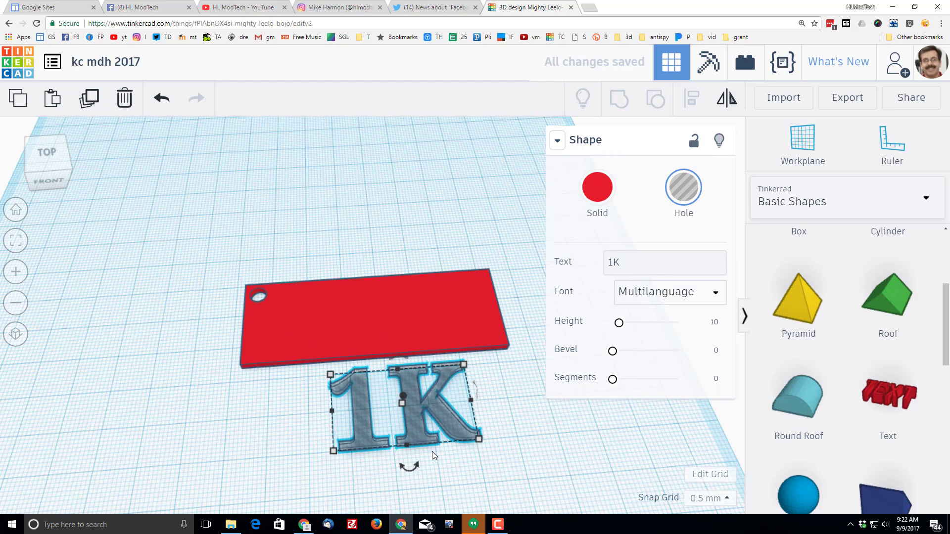
pyautogui.press('Up')
pyautogui.press('Up')
pyautogui.press('Up')
pyautogui.press('Up')
pyautogui.press('Up')
pyautogui.press('Up')
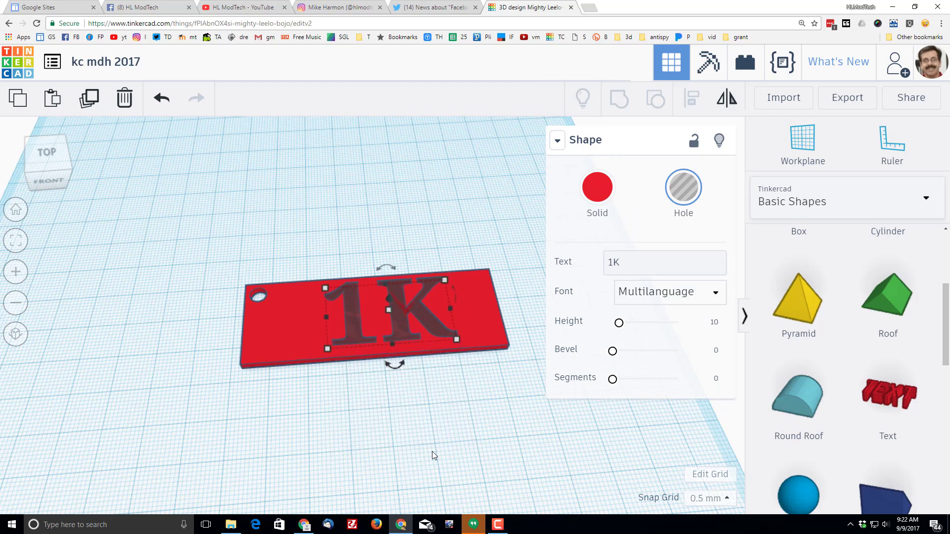
pyautogui.press('Left')
pyautogui.press('Left')
pyautogui.press('Left')
pyautogui.press('Left')
pyautogui.press('Left')
pyautogui.press('Left')
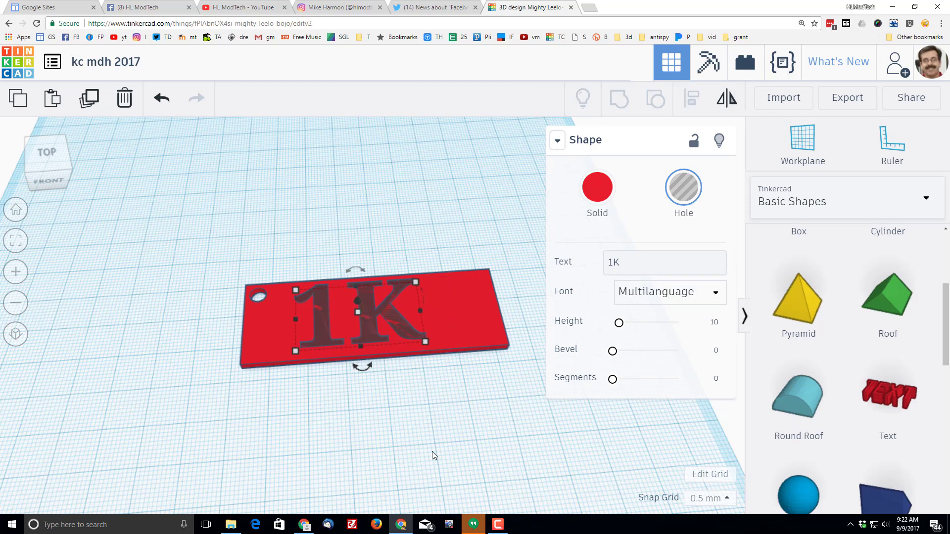
pyautogui.press('Left')
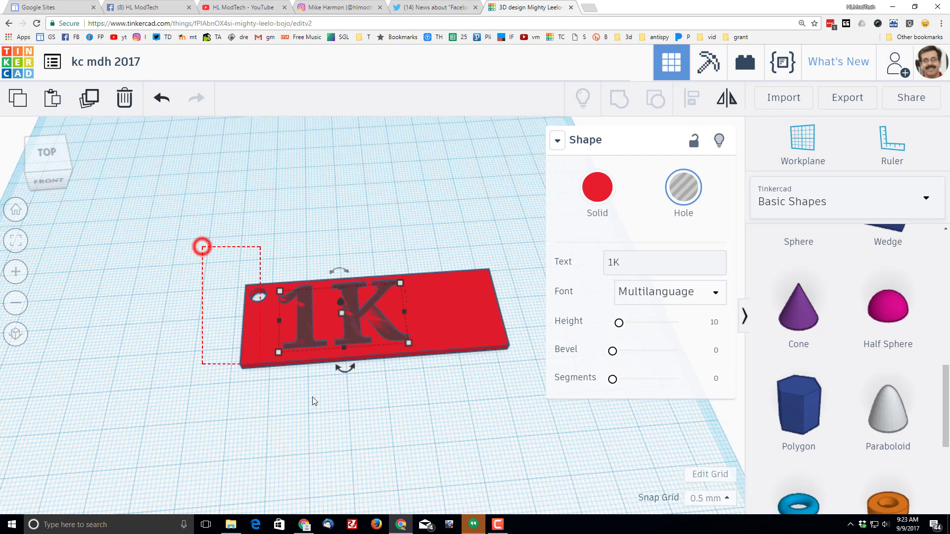
# Left-align the plate and 1K text, then group them to engrave 1K into the plate
pyautogui.moveTo(313, 396); pyautogui.dragTo(378, 417)
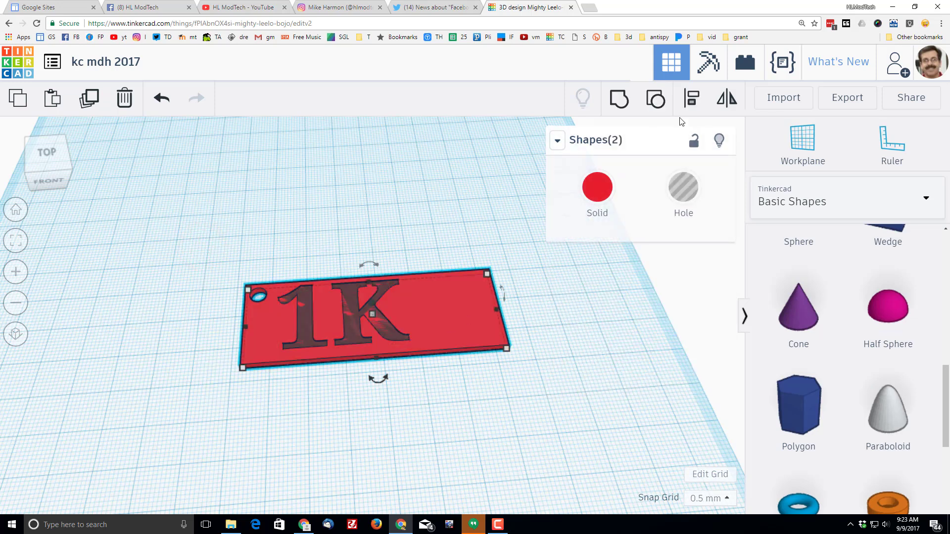
pyautogui.click(691, 98)
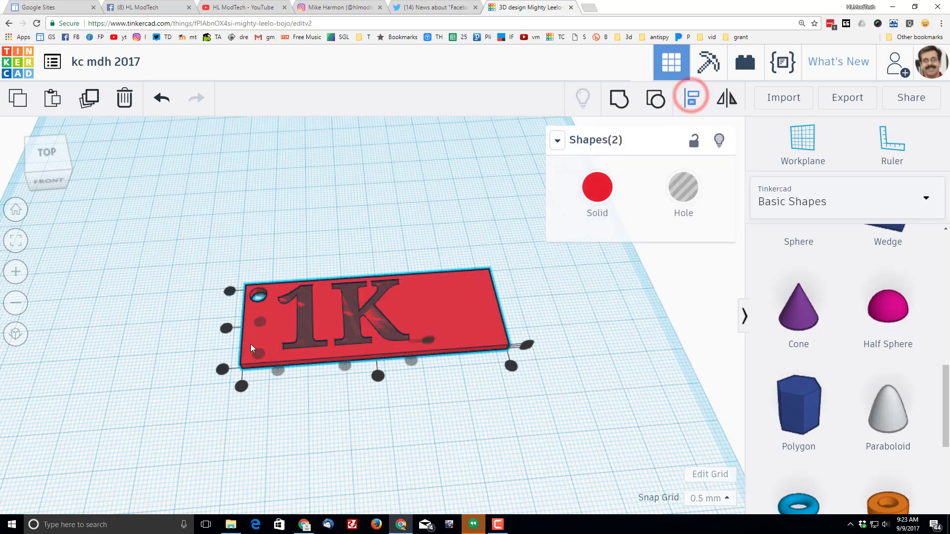
pyautogui.click(228, 329)
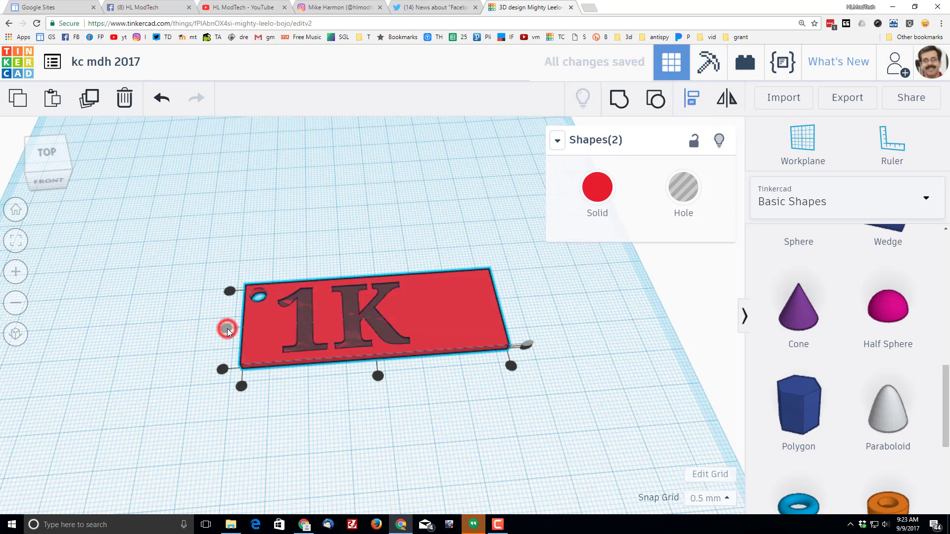
pyautogui.click(203, 301)
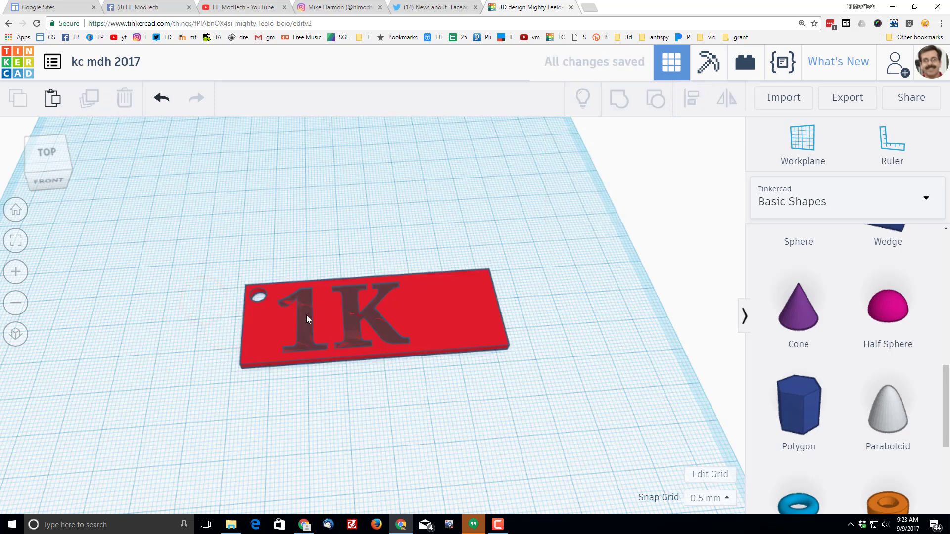
pyautogui.moveTo(206, 258); pyautogui.dragTo(324, 369)
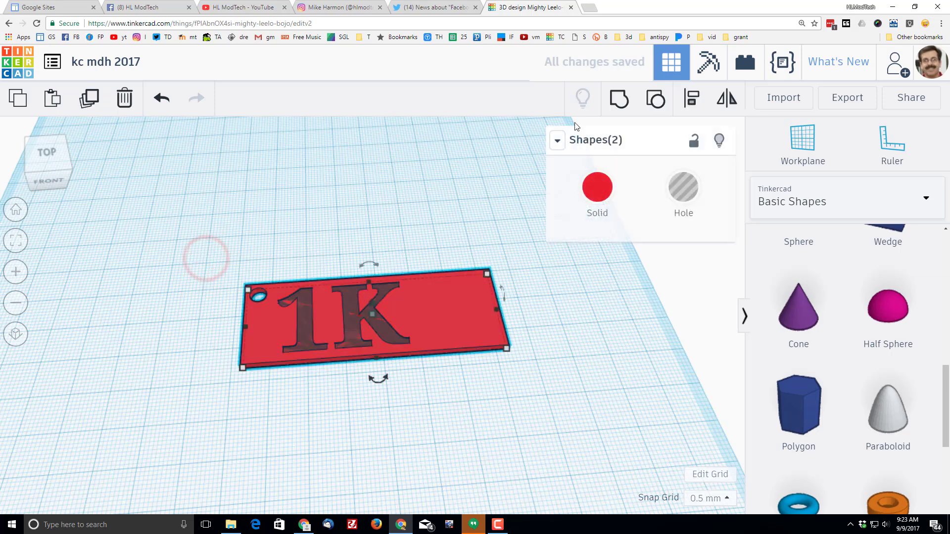
pyautogui.click(619, 107)
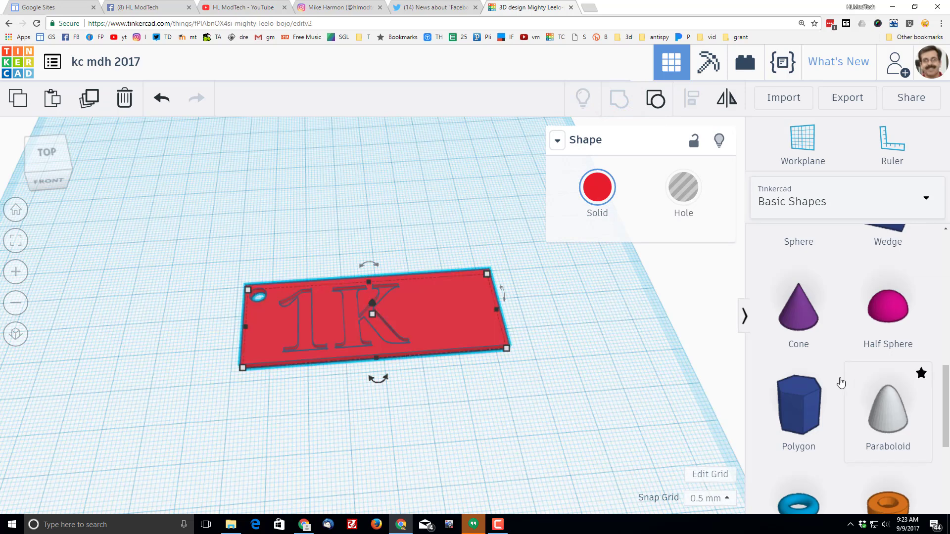
# Place a Heart shape, set its height to 1.5 mm, and make it a hole
pyautogui.scroll(-2, 639, 373)
pyautogui.scroll(-3, 802, 316)
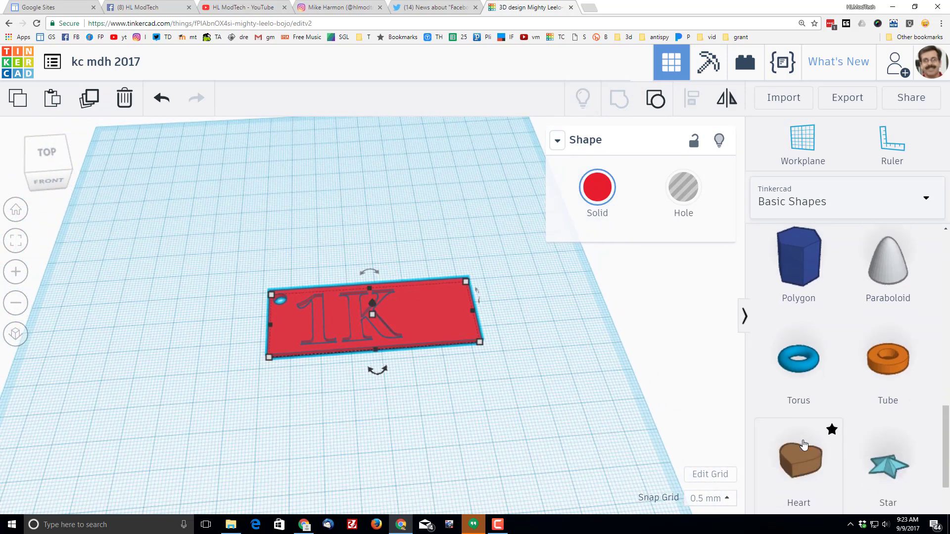
pyautogui.moveTo(799, 462); pyautogui.dragTo(484, 382)
pyautogui.moveTo(481, 382)
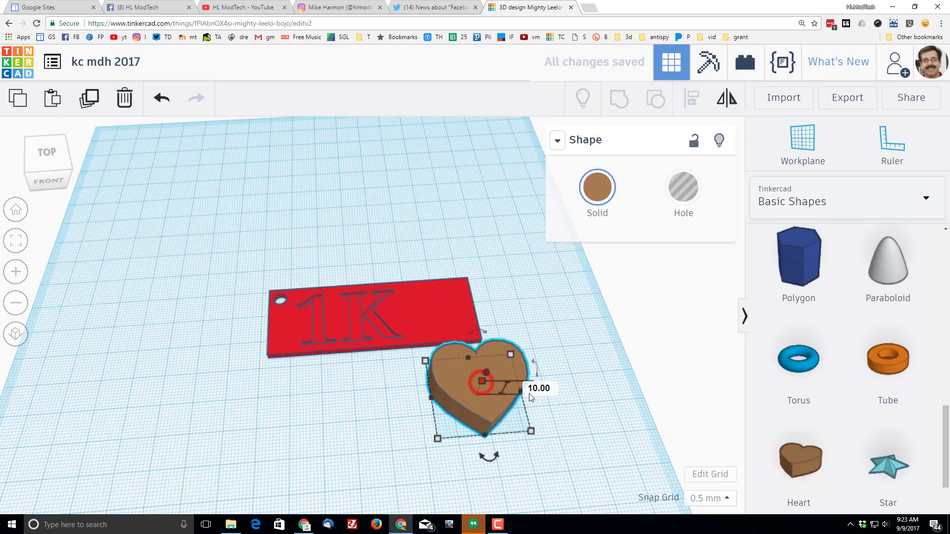
pyautogui.click(536, 386)
pyautogui.write('1.5')
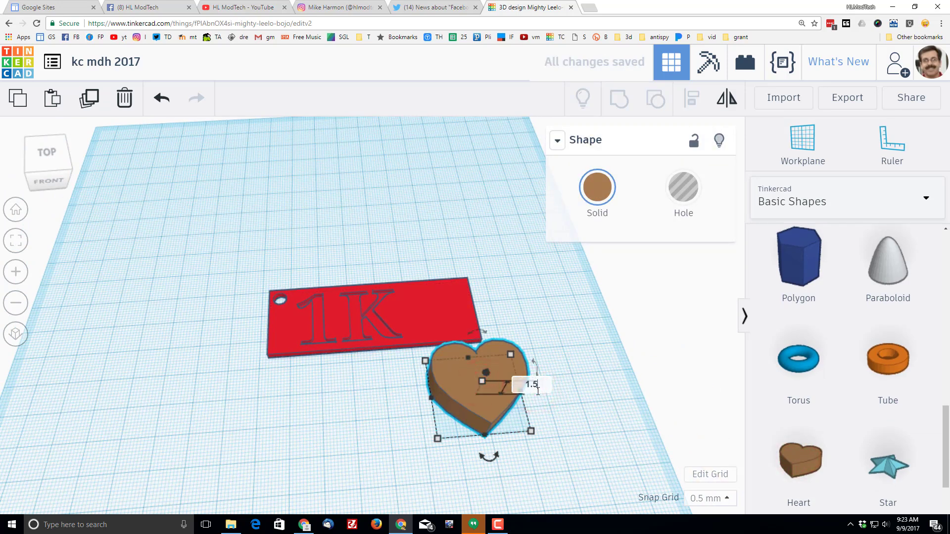
pyautogui.press('Return')
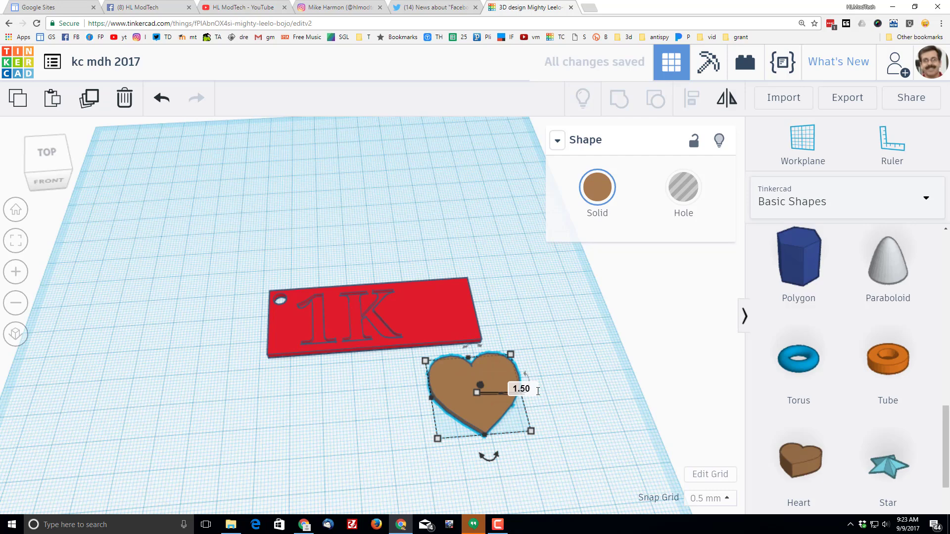
pyautogui.click(683, 187)
# Narrow the heart from 28 to 22 mm, lift it 0.5 mm, and nudge it onto the plate's right end
pyautogui.moveTo(492, 460)
pyautogui.scroll(2, 492, 459)
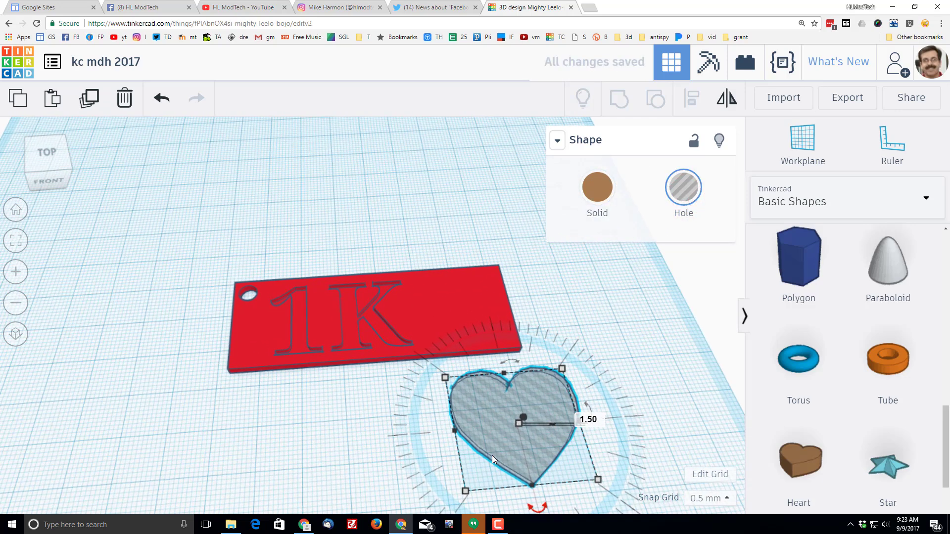
pyautogui.moveTo(600, 483); pyautogui.dragTo(533, 432)
pyautogui.moveTo(487, 399); pyautogui.dragTo(499, 416)
pyautogui.scroll(-2, 577, 443)
pyautogui.moveTo(556, 447); pyautogui.dragTo(487, 327, button='right')
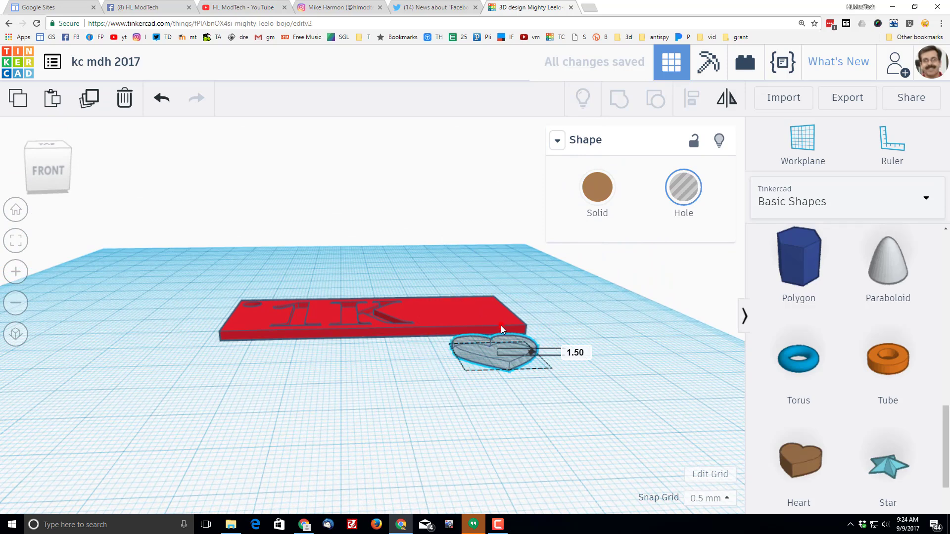
pyautogui.moveTo(501, 326); pyautogui.dragTo(499, 323)
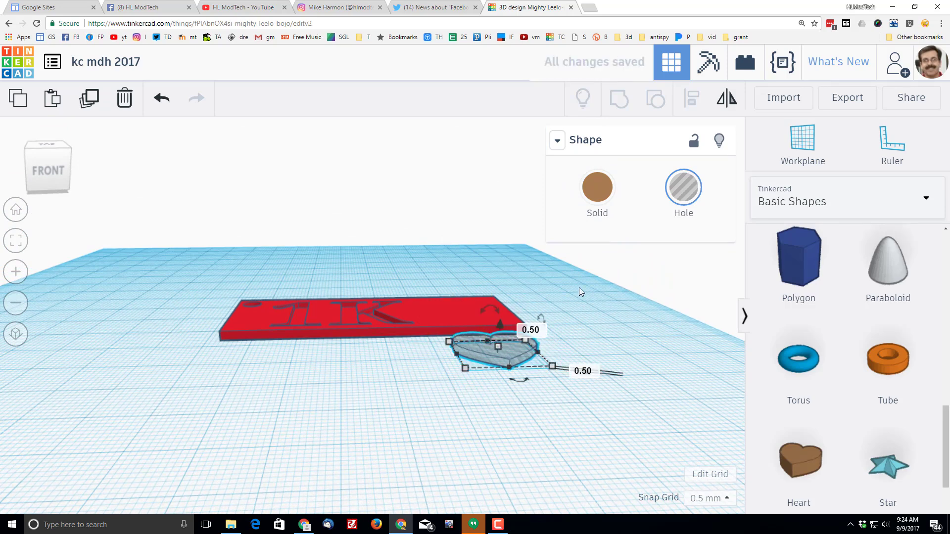
pyautogui.moveTo(578, 287); pyautogui.dragTo(557, 382, button='right')
pyautogui.press('Up')
pyautogui.press('Up')
pyautogui.press('Up')
pyautogui.press('Up')
pyautogui.press('Up')
pyautogui.press('Up')
pyautogui.press('Up')
pyautogui.press('Up')
pyautogui.press('Up')
pyautogui.press('Up')
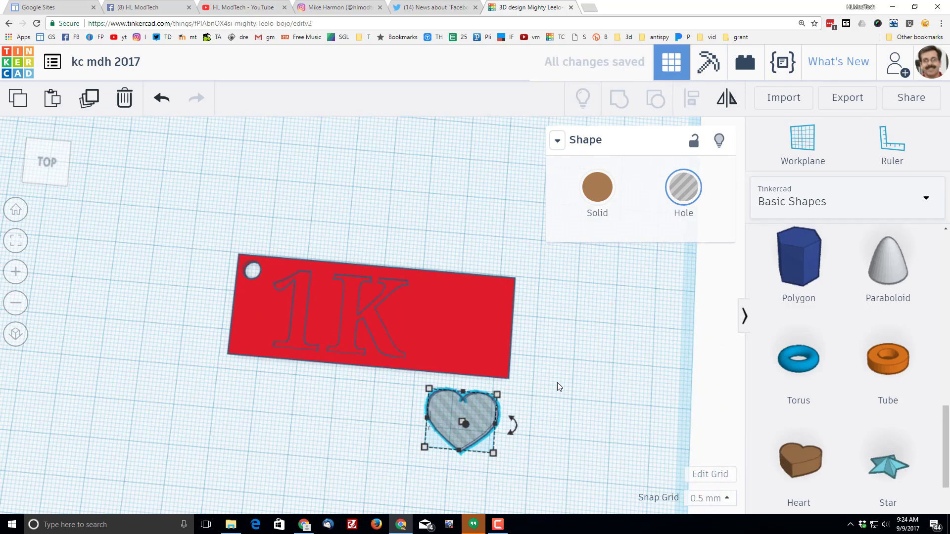
pyautogui.press('Up')
pyautogui.press('Up')
pyautogui.press('Up')
pyautogui.press('Up')
pyautogui.press('Up')
pyautogui.press('Up')
pyautogui.press('Up')
pyautogui.press('Up')
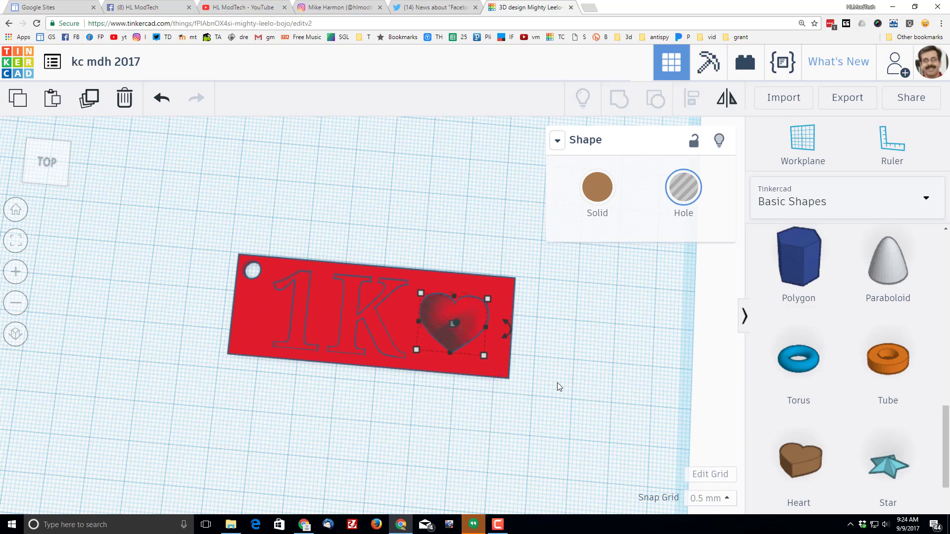
pyautogui.click(619, 282)
pyautogui.moveTo(546, 289); pyautogui.dragTo(408, 366)
# Select the plate and heart hole together and group them to cut the heart in
pyautogui.click(691, 97)
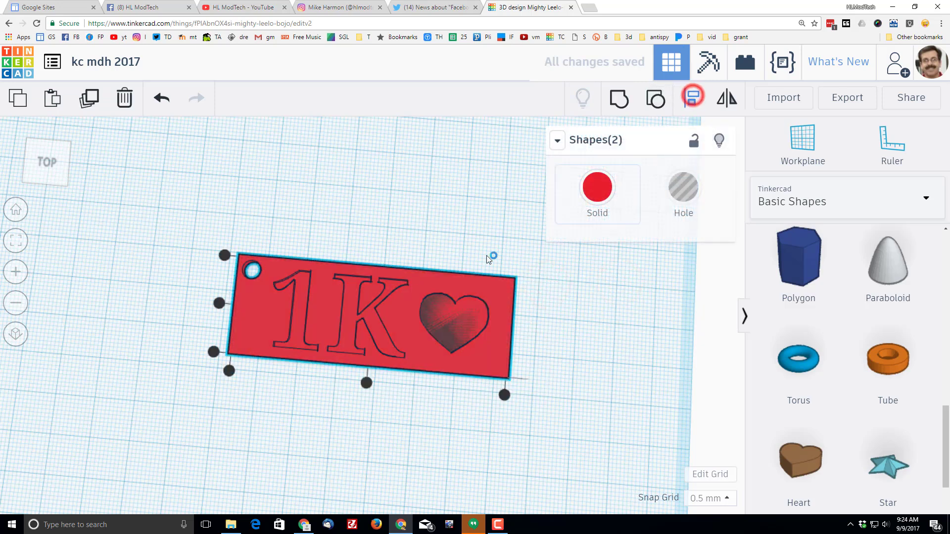
pyautogui.click(487, 228)
pyautogui.moveTo(516, 234); pyautogui.dragTo(378, 359)
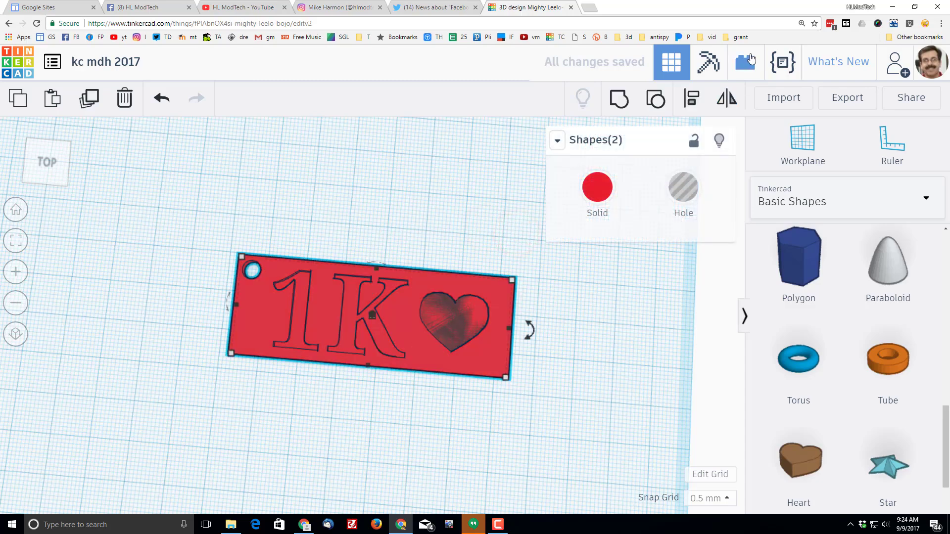
pyautogui.click(621, 98)
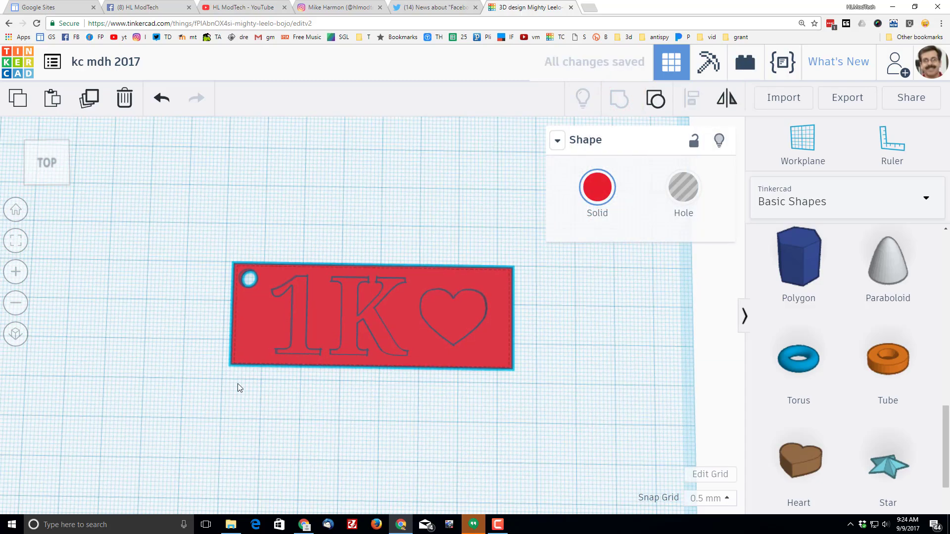
# Change the keychain's solid colour to green
pyautogui.moveTo(237, 386); pyautogui.dragTo(181, 398, button='right')
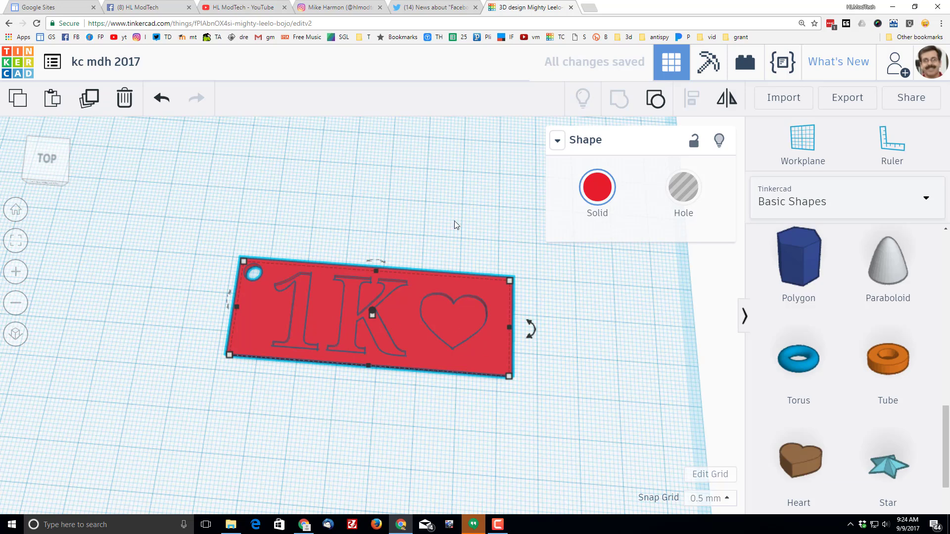
pyautogui.click(597, 190)
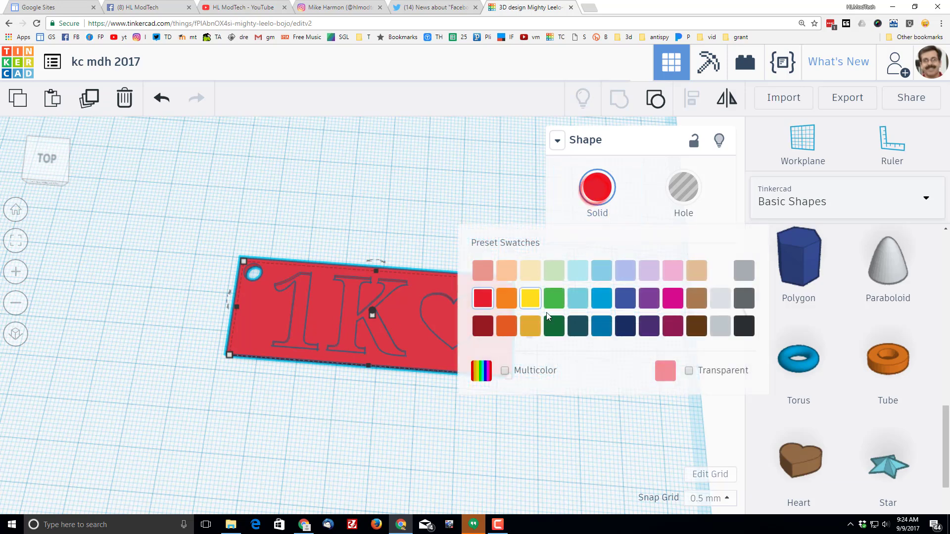
pyautogui.click(554, 298)
pyautogui.moveTo(327, 239)
pyautogui.mouseDown(button='right')
pyautogui.moveTo(331, 191)
pyautogui.moveTo(318, 208)
pyautogui.moveTo(324, 225)
pyautogui.mouseUp(button='right')
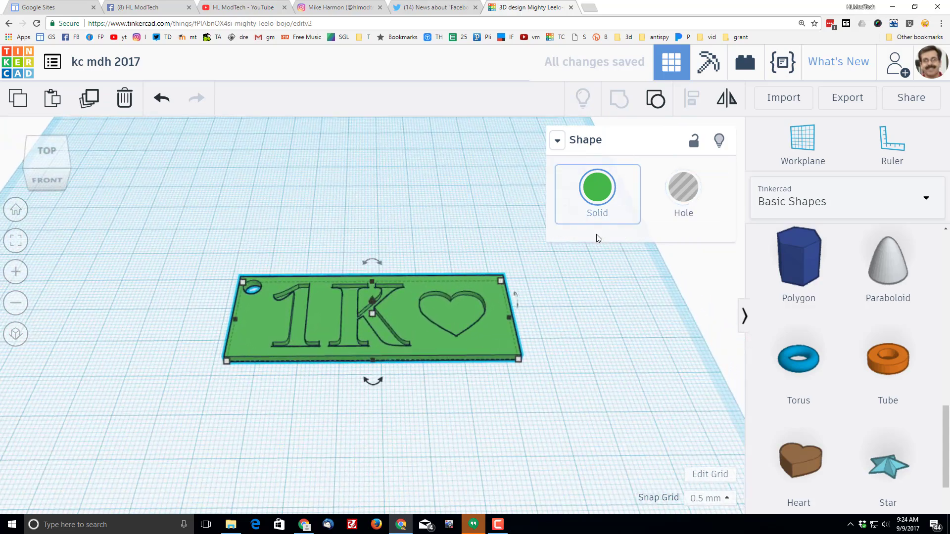
# Download the keychain as 'kc mdh 2017.stl' and save it in the Downloads folder
pyautogui.click(844, 99)
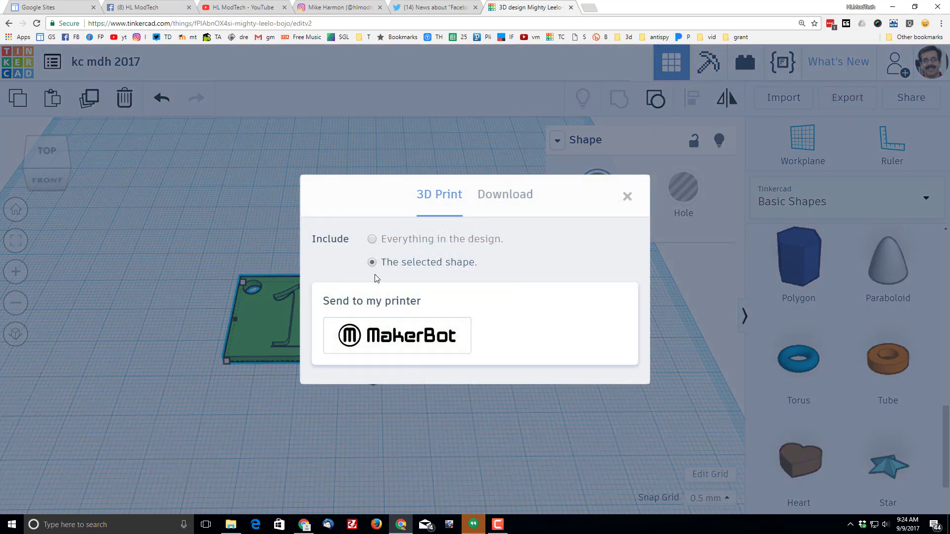
pyautogui.click(500, 196)
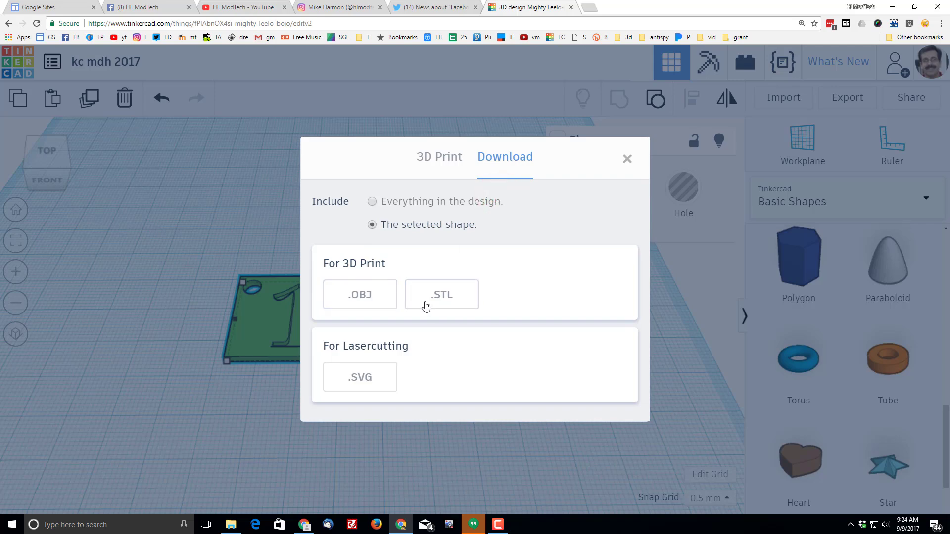
pyautogui.click(446, 295)
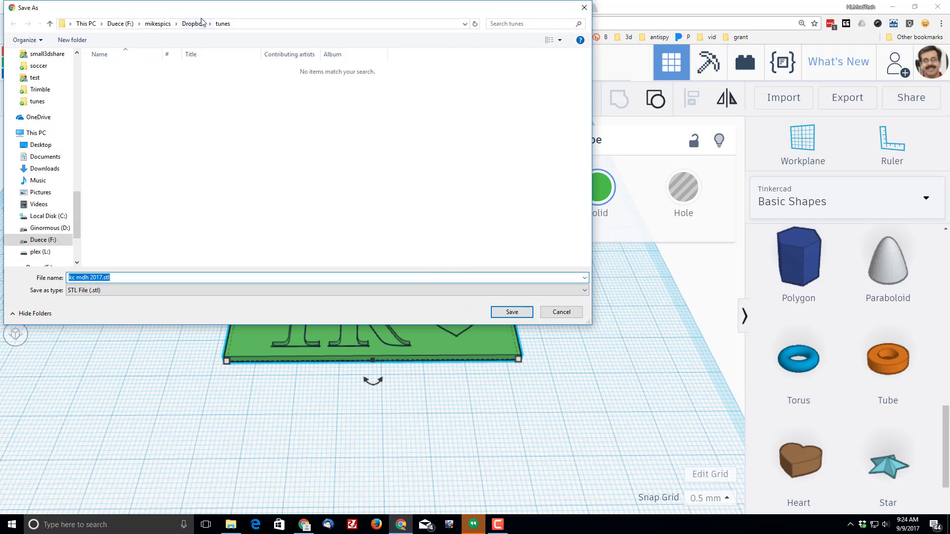
pyautogui.click(76, 70)
pyautogui.click(77, 70)
pyautogui.click(77, 69)
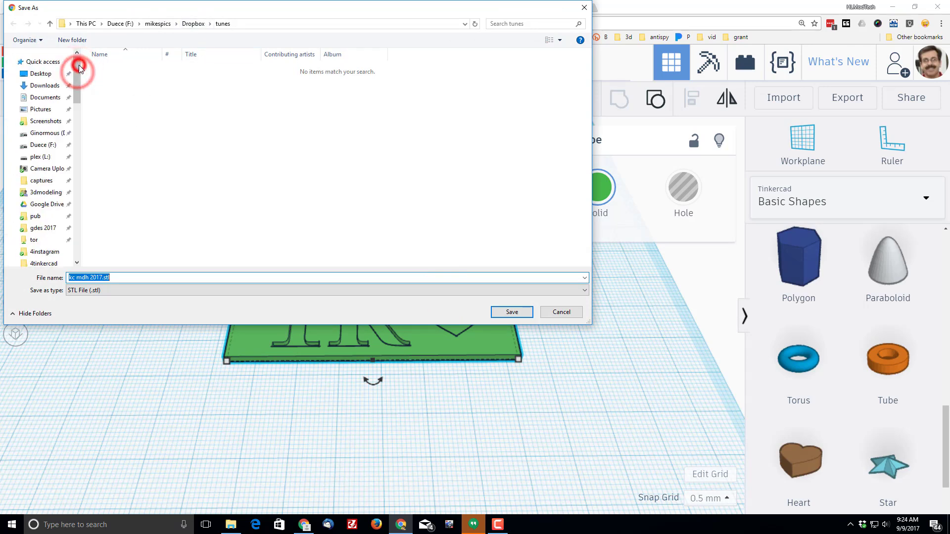
pyautogui.click(45, 86)
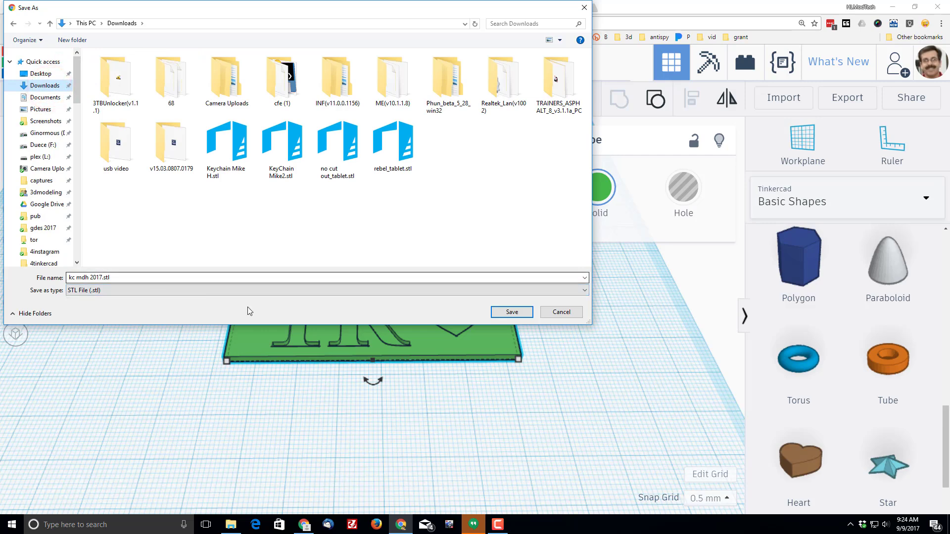
pyautogui.click(505, 311)
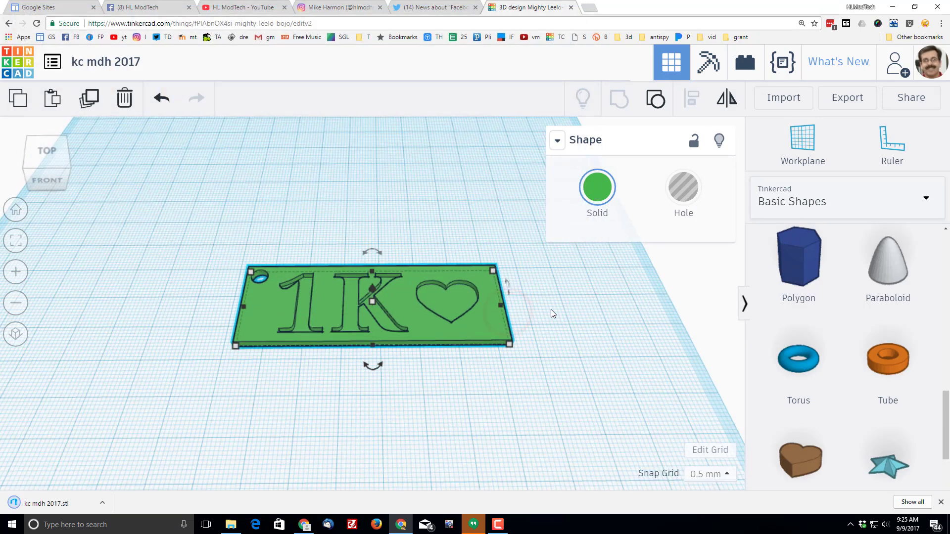
# Generate a new 336-hour invite link for the keychain design and copy it
pyautogui.click(908, 98)
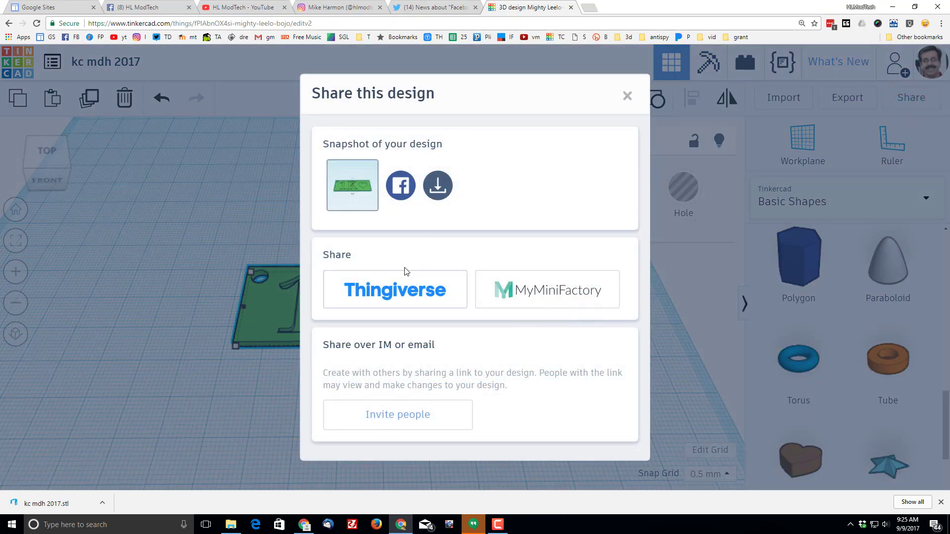
pyautogui.click(398, 416)
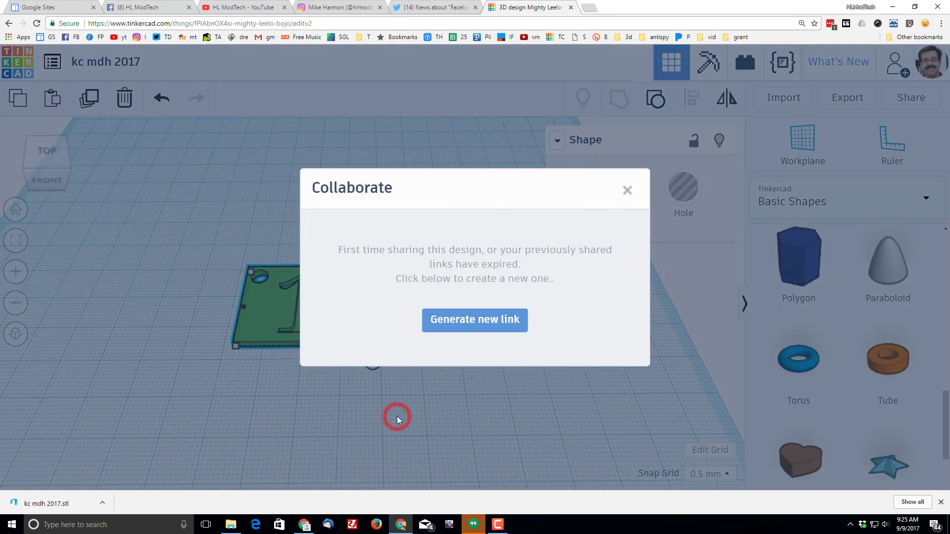
pyautogui.click(461, 320)
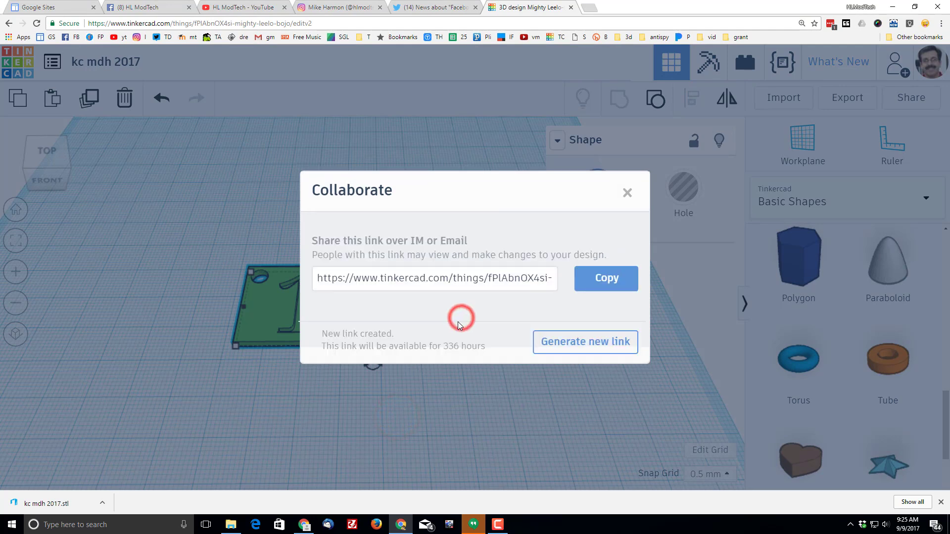
pyautogui.click(606, 277)
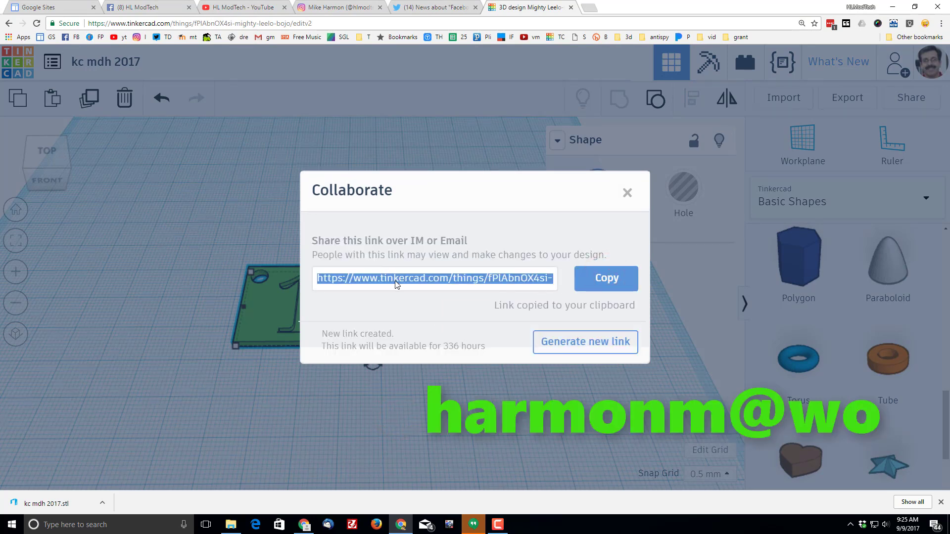